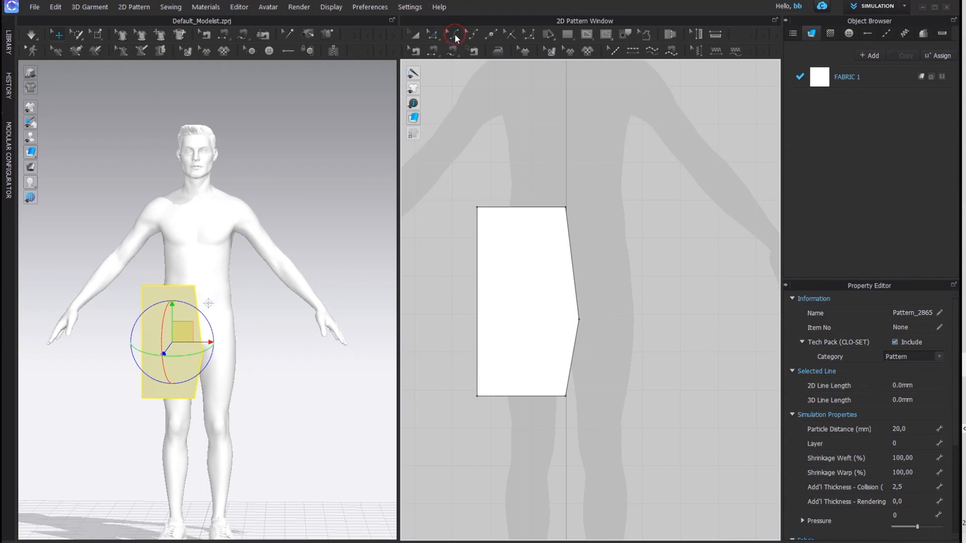
# Curve the pattern's crotch edge inward, extend the crotch point outward and curve the outer side edge slightly outward.
pyautogui.moveTo(576, 281); pyautogui.dragTo(568, 277)
pyautogui.moveTo(579, 320); pyautogui.dragTo(583, 325)
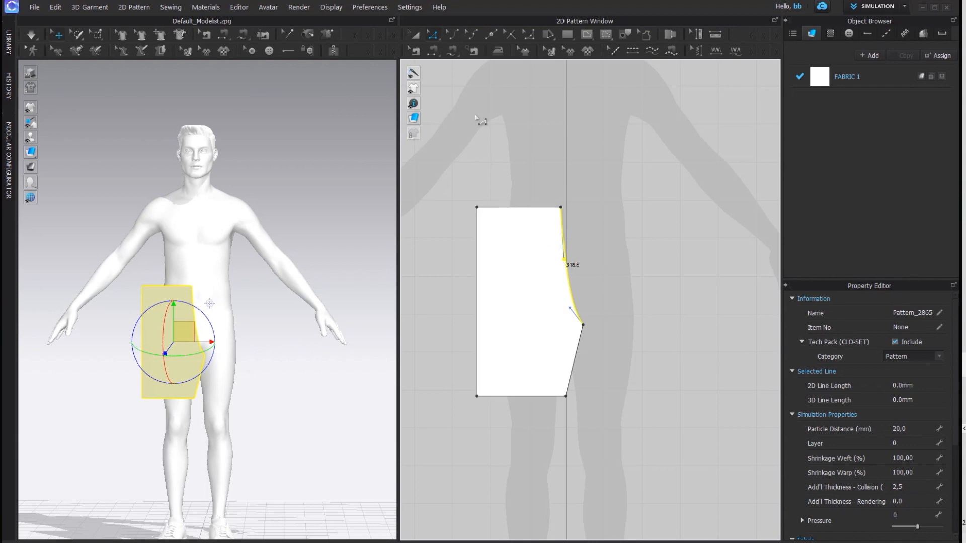
pyautogui.moveTo(477, 266); pyautogui.dragTo(475, 264)
# Create a linked symmetric copy of the leg pattern and place it mirrored beside the original with the crotch points facing.
pyautogui.press('a')
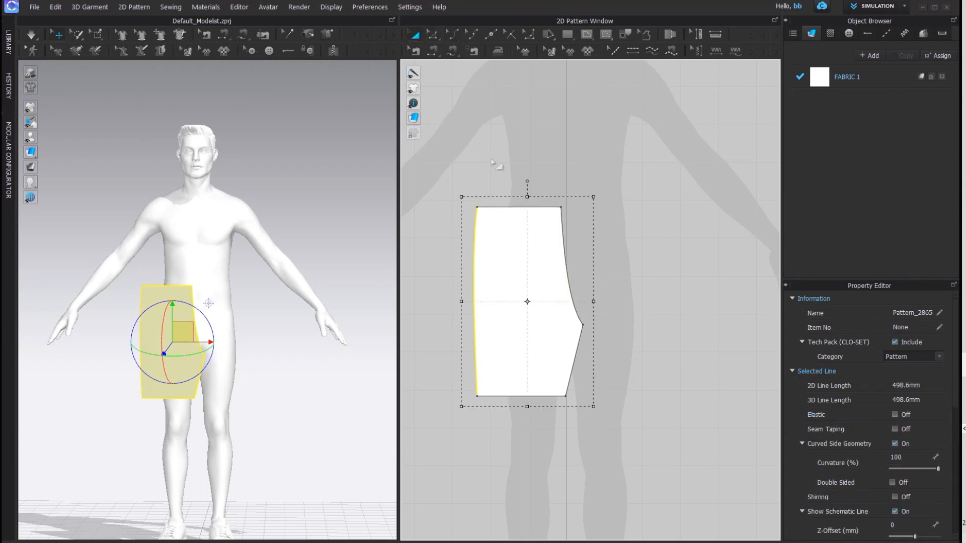
pyautogui.scroll(-4, 495, 164)
pyautogui.rightClick(507, 259)
pyautogui.click(552, 132)
pyautogui.click(621, 267)
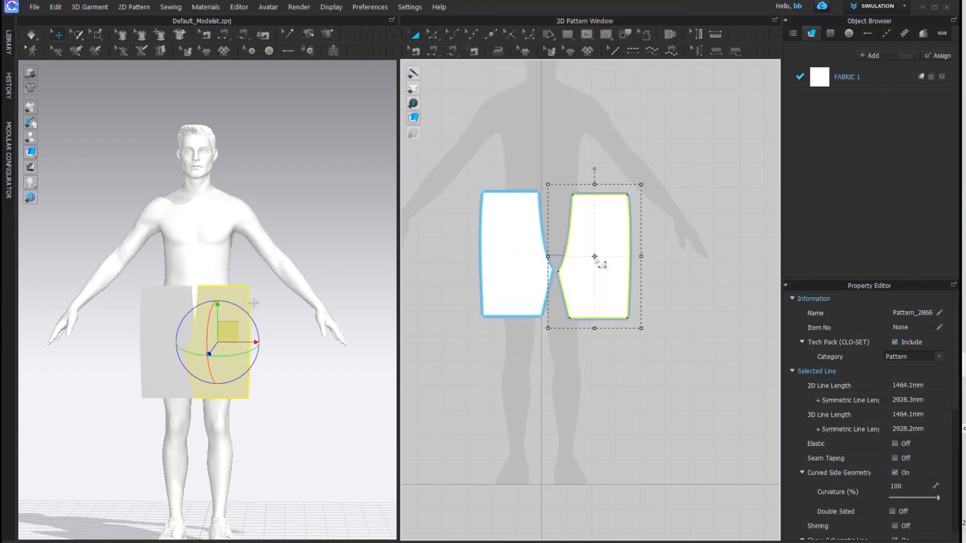
# Duplicate both leg pieces beside the originals as the back pair and flip the copies.
pyautogui.scroll(-2, 624, 266)
pyautogui.moveTo(492, 191); pyautogui.dragTo(676, 349)
pyautogui.hotkey('ctrl', 'v')
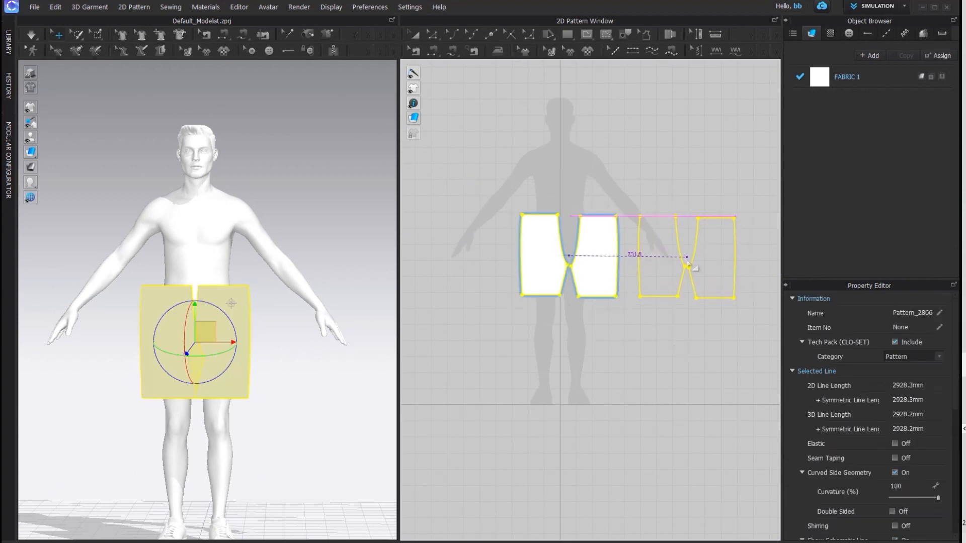
pyautogui.click(685, 258)
pyautogui.rightClick(329, 310)
pyautogui.click(364, 124)
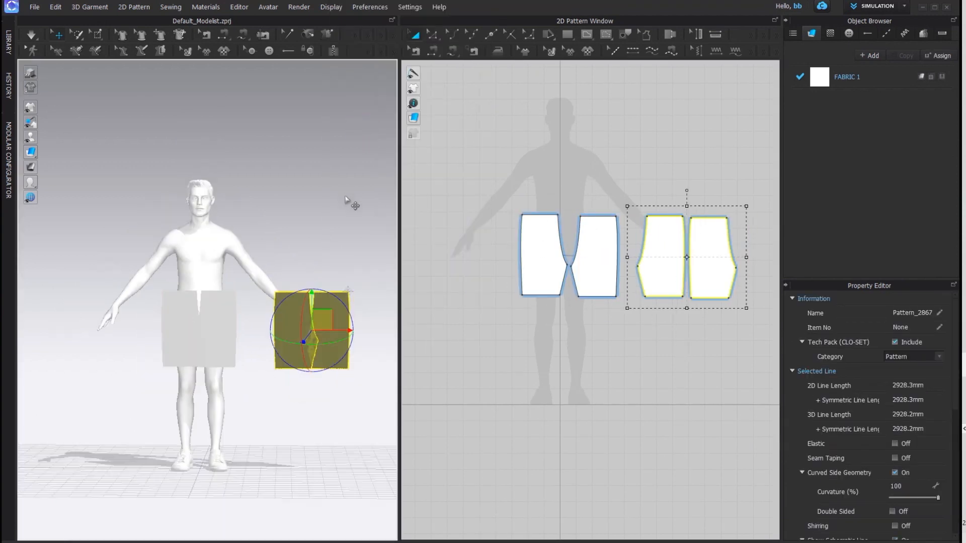
# Move the copied back pair behind the avatar's hips in the 3D scene.
pyautogui.moveTo(351, 205); pyautogui.dragTo(176, 281, button='right')
pyautogui.moveTo(176, 281); pyautogui.dragTo(234, 232)
pyautogui.moveTo(237, 242); pyautogui.dragTo(184, 218, button='right')
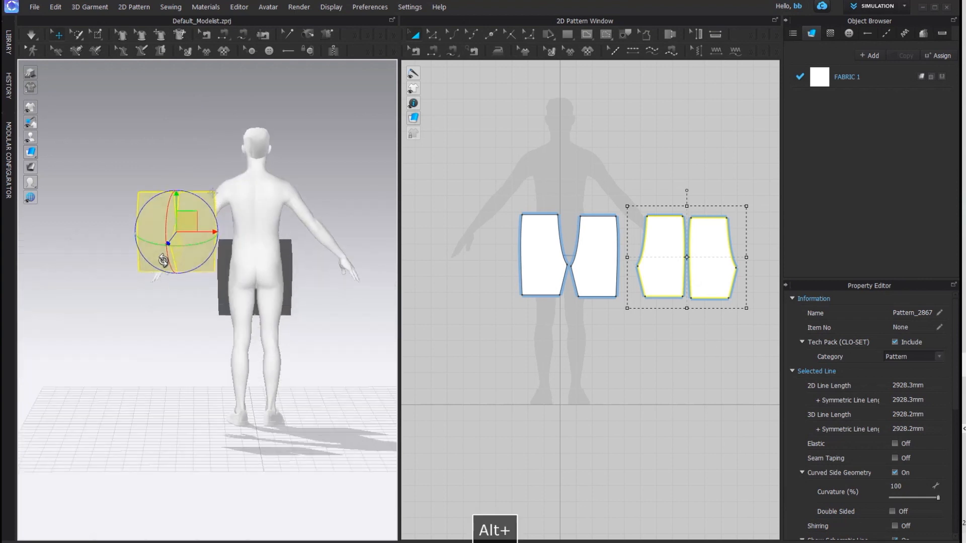
pyautogui.moveTo(184, 218); pyautogui.dragTo(258, 276)
pyautogui.moveTo(259, 277); pyautogui.dragTo(251, 300, button='right')
pyautogui.keyDown('alt'); pyautogui.moveTo(252, 300); pyautogui.dragTo(185, 269); pyautogui.keyUp('alt')
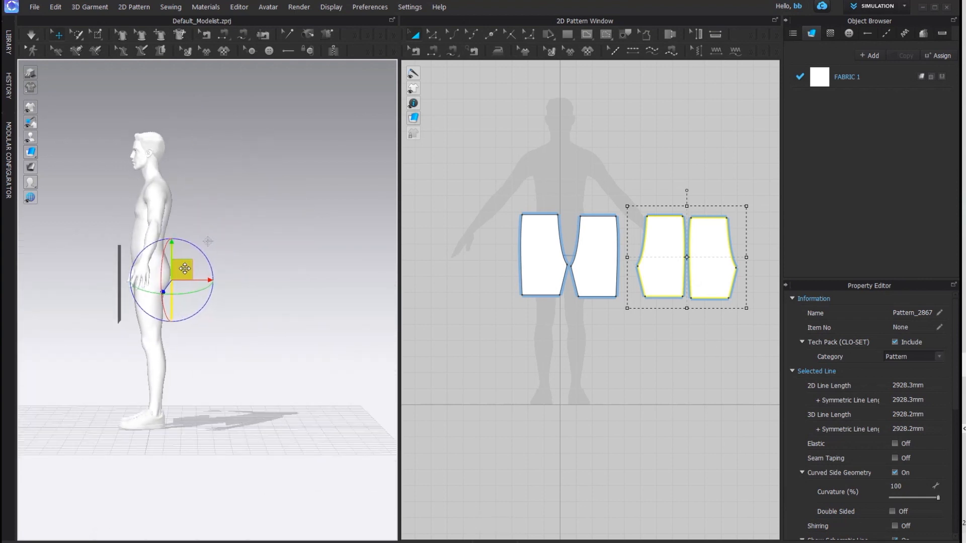
# Bring the front pair closer to the avatar's body and line up the front and back pieces around the hips.
pyautogui.moveTo(506, 170); pyautogui.dragTo(633, 335)
pyautogui.moveTo(132, 273); pyautogui.dragTo(144, 271)
pyautogui.keyDown('alt'); pyautogui.moveTo(84, 325); pyautogui.dragTo(199, 350); pyautogui.keyUp('alt')
pyautogui.click(201, 352)
pyautogui.click(105, 294)
pyautogui.click(160, 298)
pyautogui.keyDown('alt'); pyautogui.moveTo(159, 297); pyautogui.dragTo(60, 312); pyautogui.keyUp('alt')
pyautogui.click(197, 284)
pyautogui.click(159, 297)
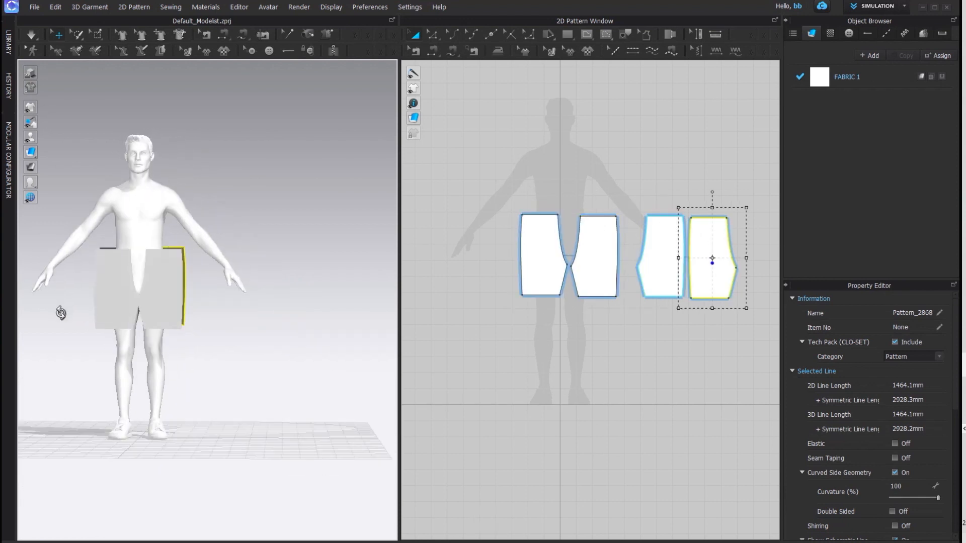
# Sew the two front crotch curves together and the two back crotch curves together.
pyautogui.scroll(5, 186, 347)
pyautogui.keyDown('alt'); pyautogui.moveTo(186, 347); pyautogui.dragTo(235, 363, button='middle'); pyautogui.keyUp('alt')
pyautogui.click(432, 51)
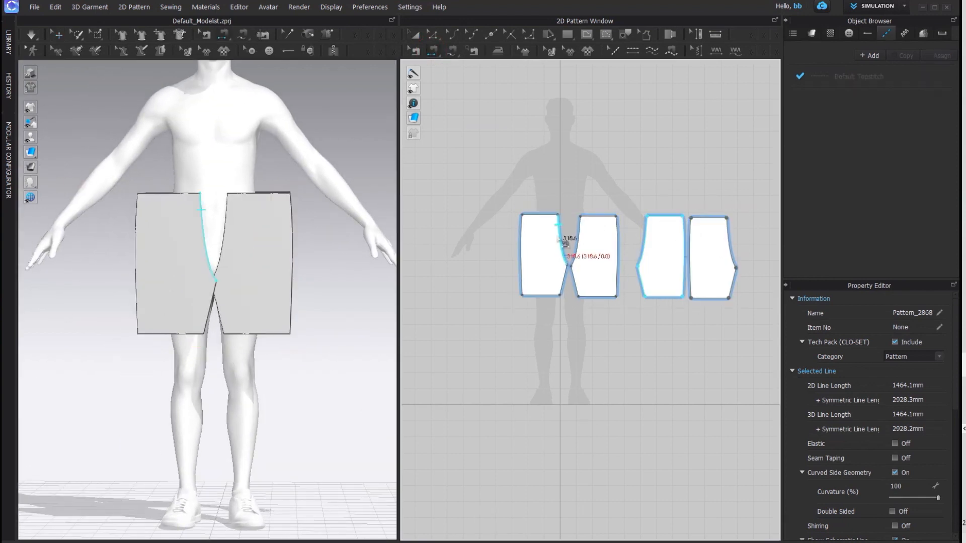
pyautogui.click(560, 235)
pyautogui.click(577, 235)
pyautogui.click(643, 239)
pyautogui.click(731, 242)
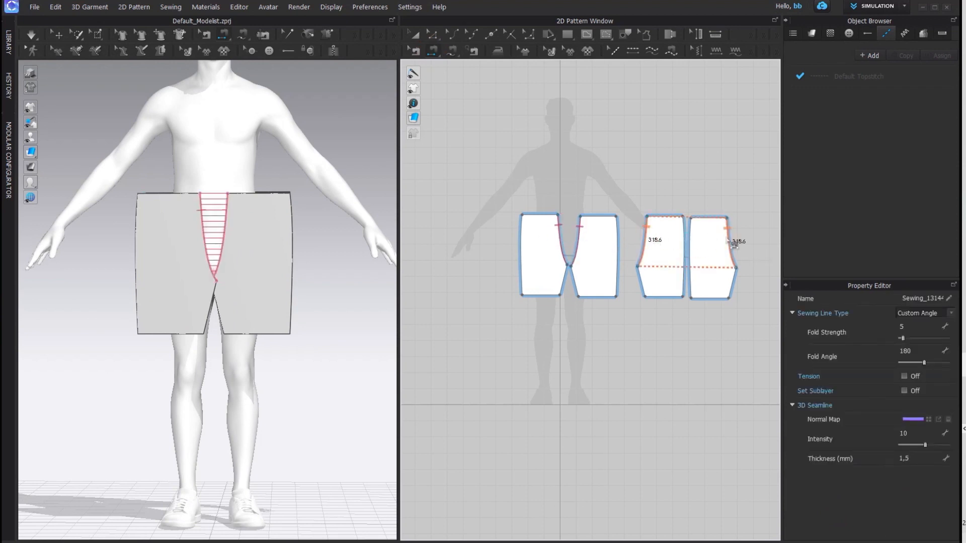
# Sew the front pieces to the back pieces along the outer side seams and inseams, and simulate the shorts.
pyautogui.click(522, 242)
pyautogui.click(685, 254)
pyautogui.keyDown('alt'); pyautogui.moveTo(226, 322); pyautogui.dragTo(106, 277); pyautogui.keyUp('alt')
pyautogui.click(199, 258)
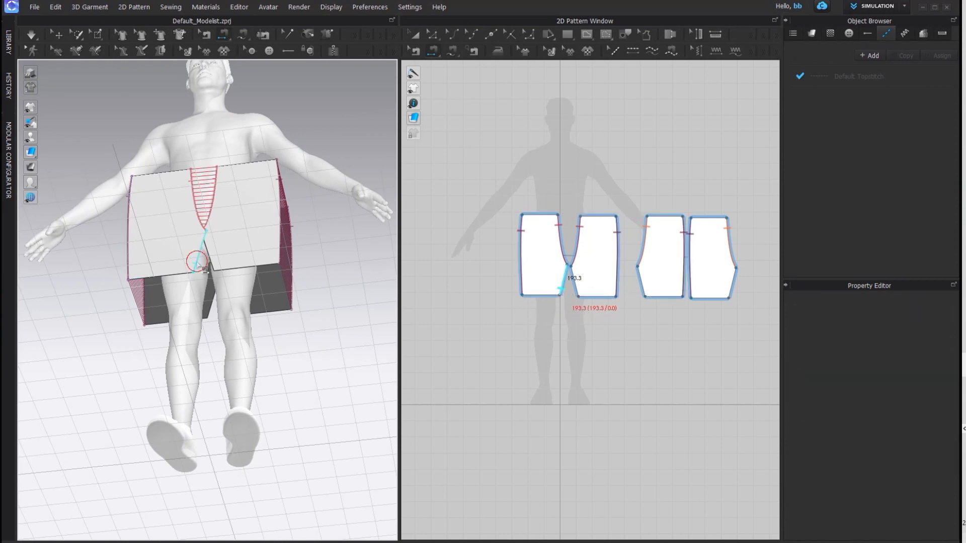
pyautogui.click(214, 304)
pyautogui.keyDown('alt'); pyautogui.moveTo(280, 346); pyautogui.dragTo(287, 402); pyautogui.keyUp('alt')
pyautogui.press('space')
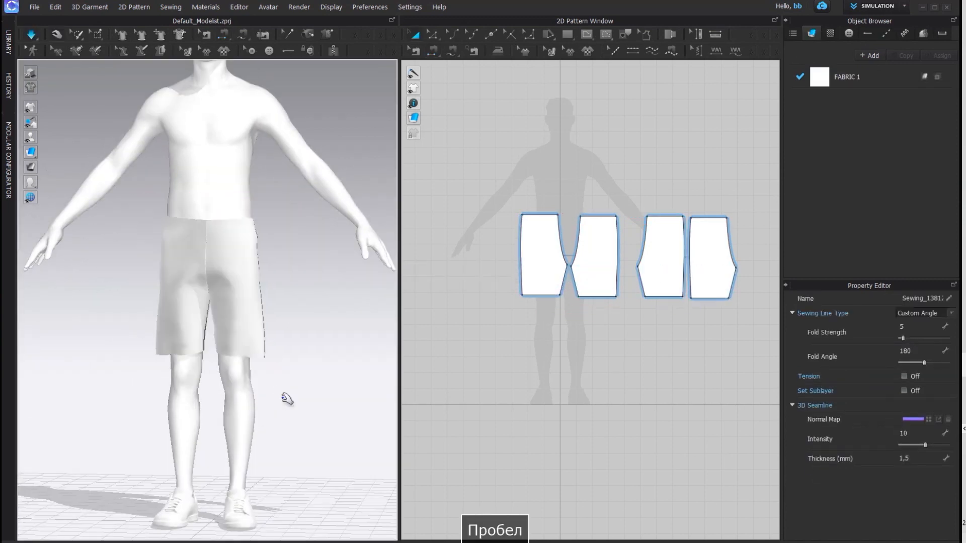
# Turn on Elastic for the front and back waist edges with strength 15.5 and ratio 80.
pyautogui.click(547, 216)
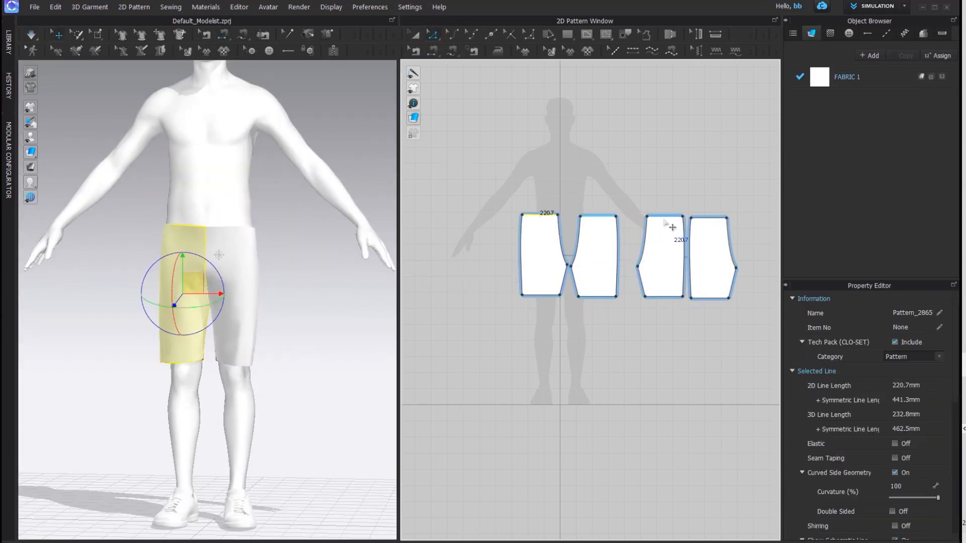
pyautogui.keyDown('shift'); pyautogui.click(665, 216); pyautogui.keyUp('shift')
pyautogui.click(894, 444)
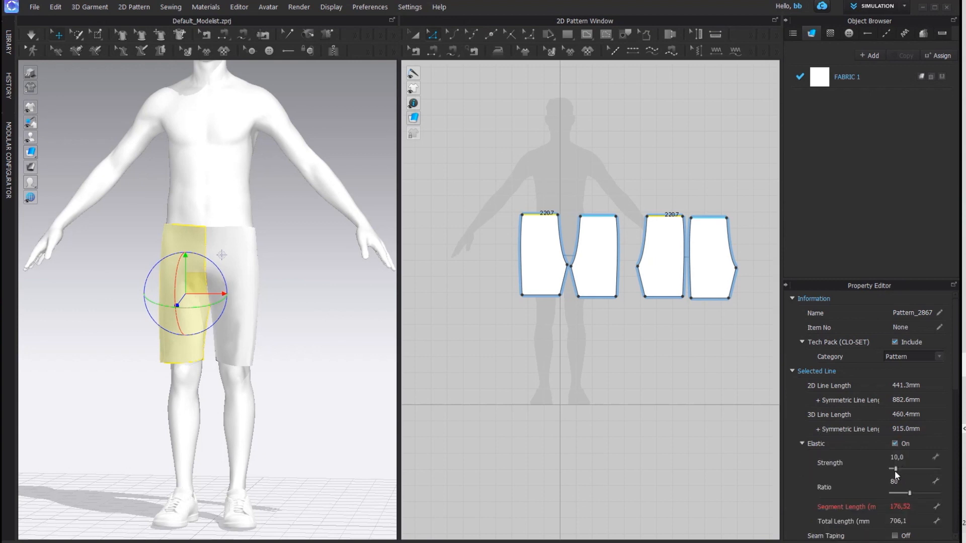
# Simulate the shorts and pull the front and back fabric up to the avatar's waist.
pyautogui.press('space')
pyautogui.moveTo(246, 229); pyautogui.dragTo(245, 185)
pyautogui.moveTo(167, 227); pyautogui.dragTo(169, 152)
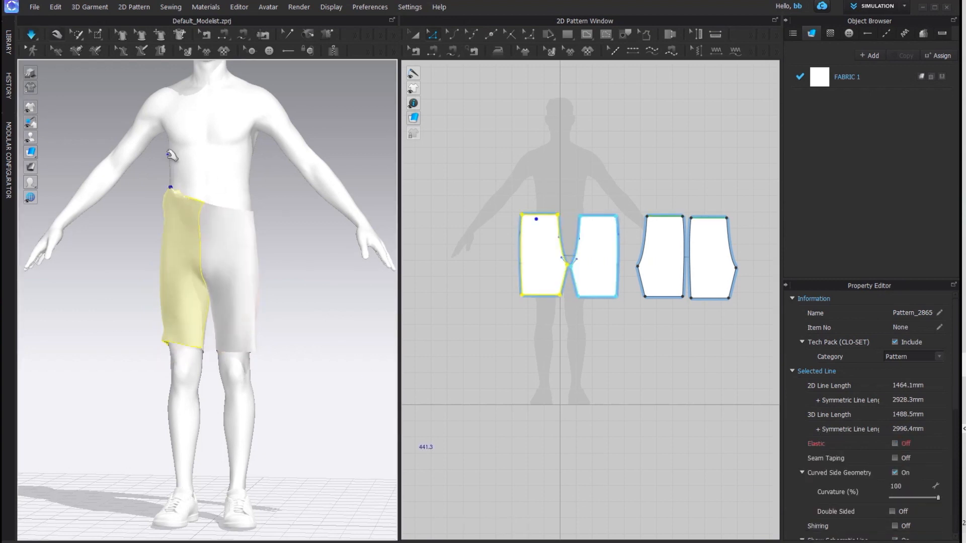
pyautogui.moveTo(246, 210); pyautogui.dragTo(248, 184)
pyautogui.moveTo(172, 223); pyautogui.dragTo(154, 252)
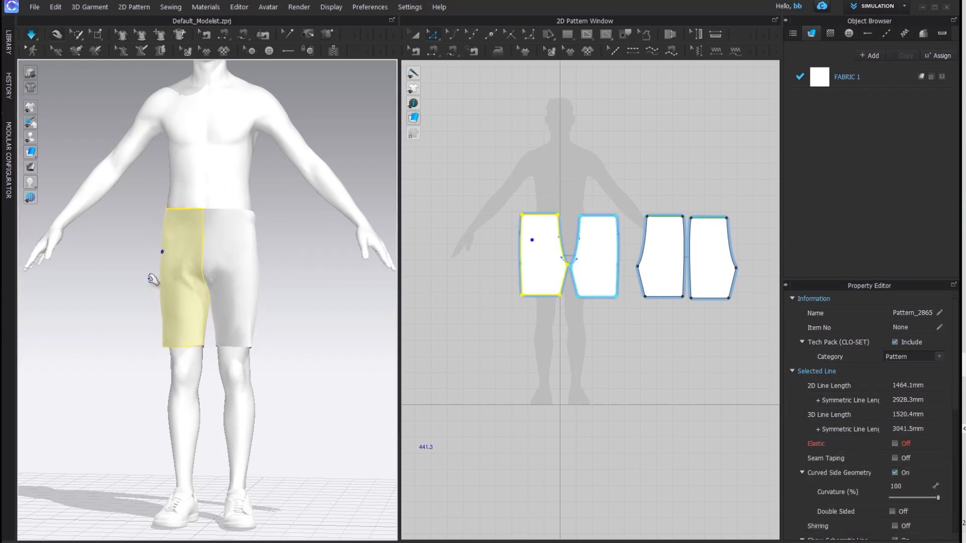
pyautogui.moveTo(247, 220); pyautogui.dragTo(272, 216)
pyautogui.keyDown('alt'); pyautogui.moveTo(344, 327); pyautogui.dragTo(151, 327); pyautogui.keyUp('alt')
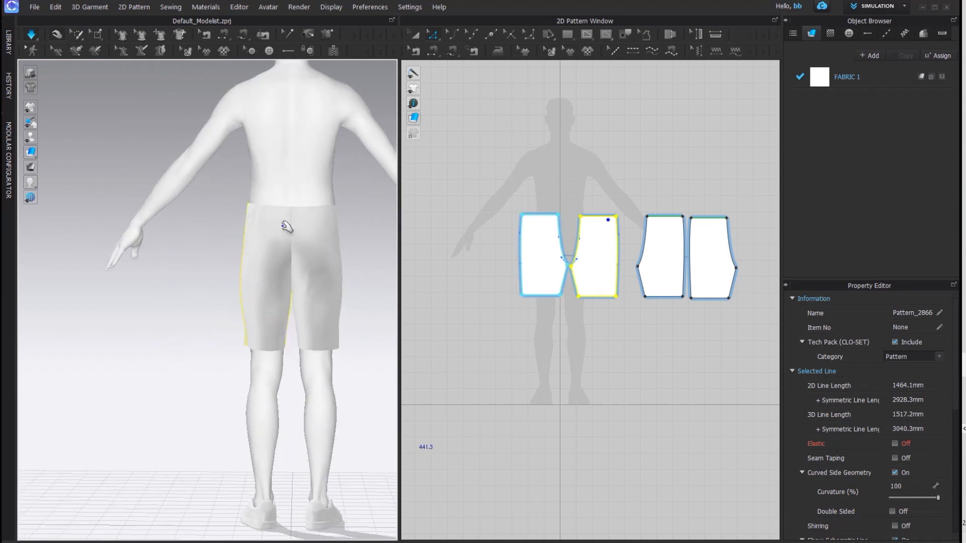
pyautogui.moveTo(283, 221); pyautogui.dragTo(292, 192)
pyautogui.moveTo(316, 304); pyautogui.dragTo(320, 289)
pyautogui.press('space')
# Shift the front pair left in the 2D layout and swap the back pieces so their crotch curves face each other.
pyautogui.moveTo(263, 334)
pyautogui.keyDown('alt'); pyautogui.mouseDown()
pyautogui.moveTo(452, 298)
pyautogui.moveTo(233, 311)
pyautogui.moveTo(261, 298)
pyautogui.mouseUp(); pyautogui.keyUp('alt')
pyautogui.click(552, 187)
pyautogui.click(416, 35)
pyautogui.moveTo(462, 166); pyautogui.dragTo(721, 322)
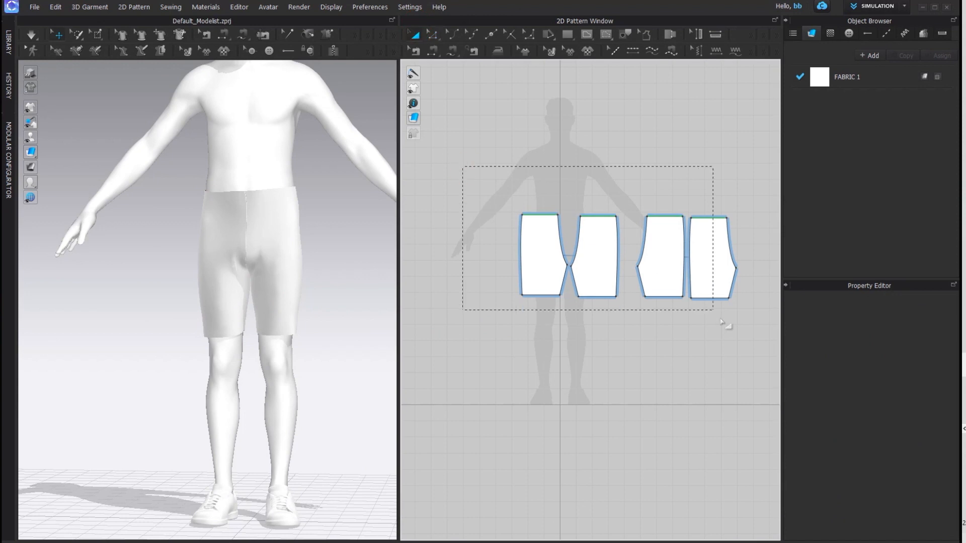
pyautogui.moveTo(494, 191); pyautogui.dragTo(636, 334)
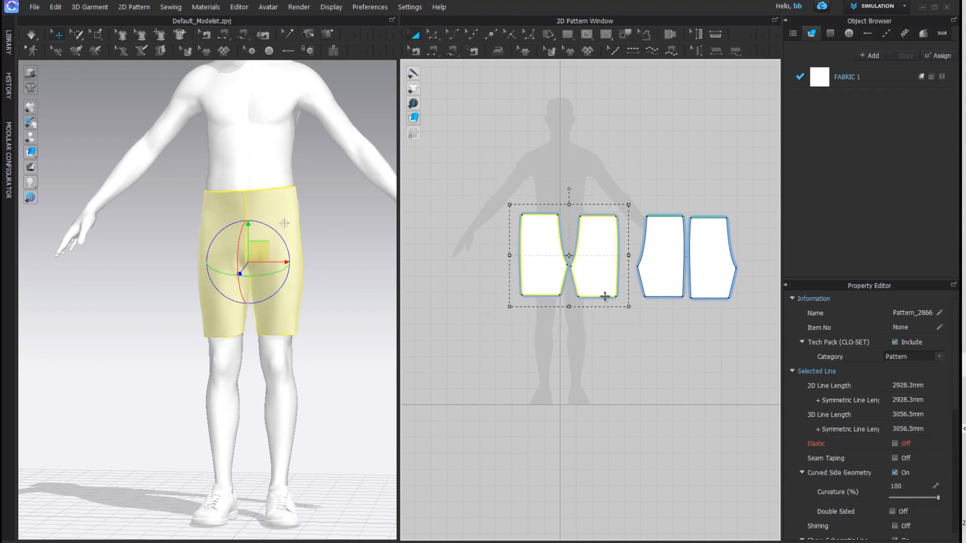
pyautogui.moveTo(606, 295); pyautogui.dragTo(548, 294)
pyautogui.moveTo(716, 276); pyautogui.dragTo(611, 278)
pyautogui.click(570, 336)
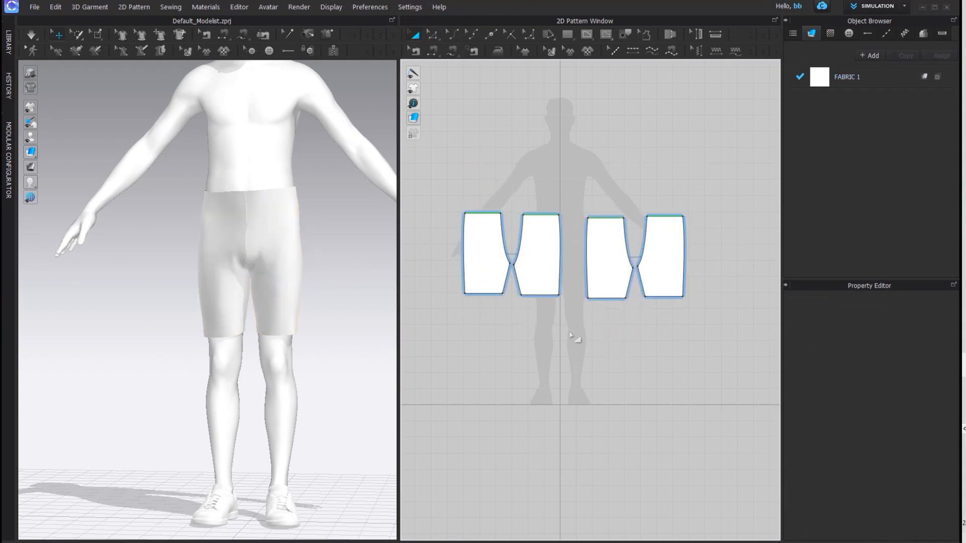
# Move all four pieces to the right in 2D and widen them horizontally to waist edges of about 230 mm.
pyautogui.moveTo(711, 213); pyautogui.dragTo(713, 206)
pyautogui.moveTo(670, 279); pyautogui.dragTo(717, 289)
pyautogui.click(676, 380)
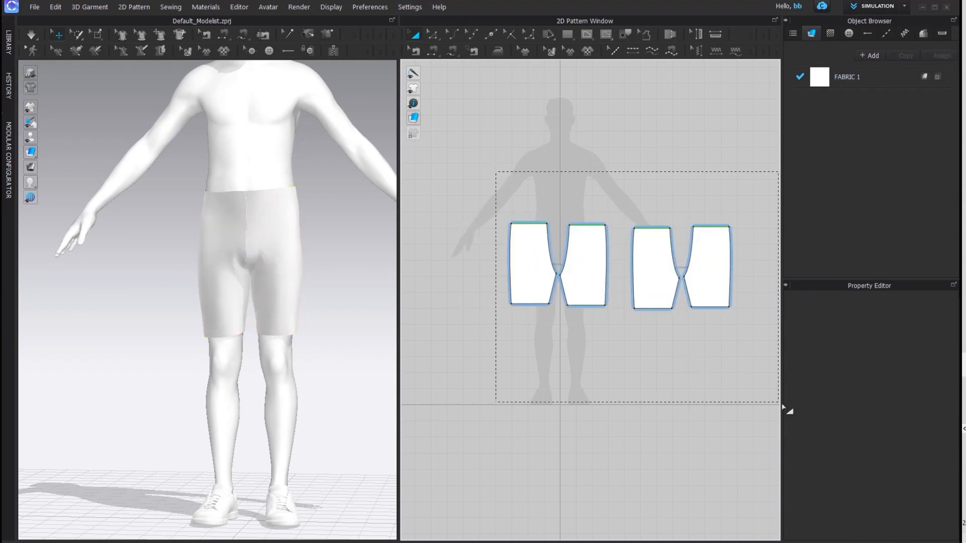
pyautogui.moveTo(783, 405); pyautogui.dragTo(783, 405)
pyautogui.moveTo(497, 266); pyautogui.dragTo(396, 271)
# Simulate the widened shorts and pull the front legs and back fabric to straighten the drape.
pyautogui.press('space')
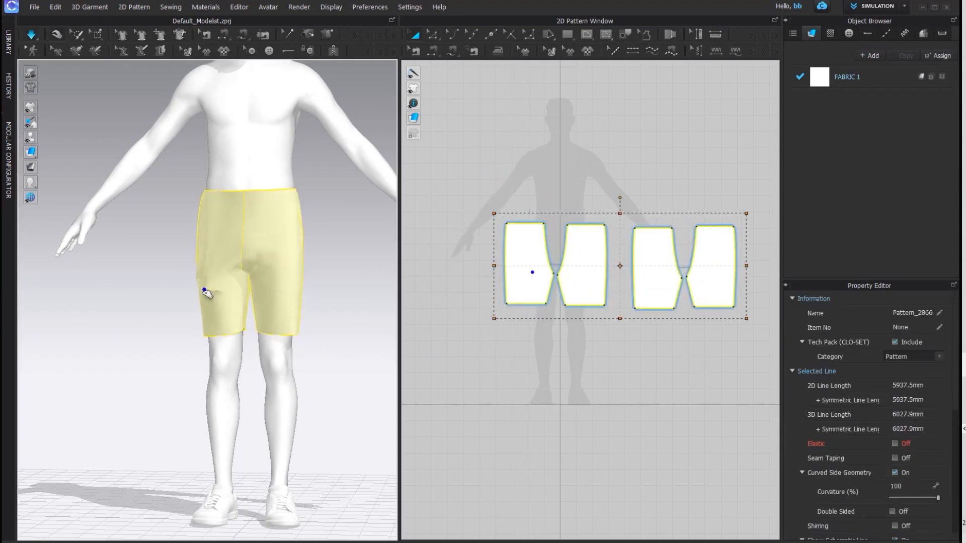
pyautogui.moveTo(204, 290); pyautogui.dragTo(205, 291)
pyautogui.moveTo(265, 280); pyautogui.dragTo(245, 316)
pyautogui.moveTo(225, 293); pyautogui.dragTo(217, 314)
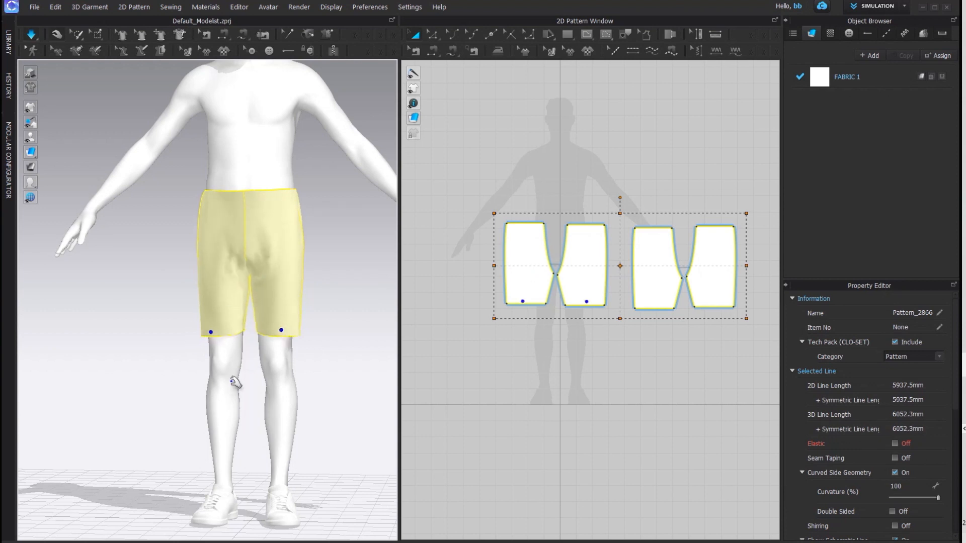
pyautogui.keyDown('alt'); pyautogui.moveTo(232, 382); pyautogui.dragTo(186, 346); pyautogui.keyUp('alt')
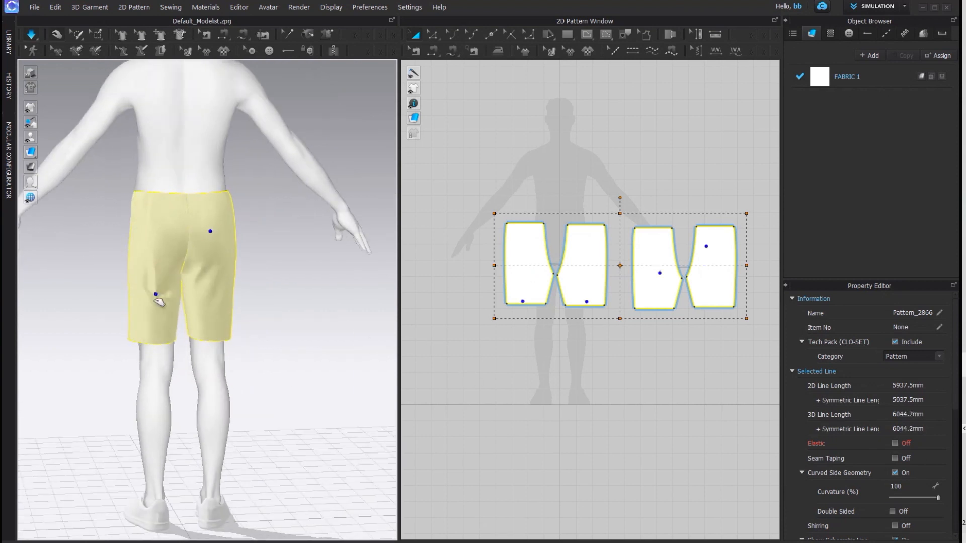
pyautogui.keyDown('alt'); pyautogui.moveTo(282, 347); pyautogui.dragTo(156, 280); pyautogui.keyUp('alt')
pyautogui.keyDown('alt'); pyautogui.moveTo(155, 280); pyautogui.dragTo(219, 300, button='middle'); pyautogui.keyUp('alt')
pyautogui.scroll(2, 220, 300)
pyautogui.press('space')
# Switch the simulation mode, simulate again and pull the crotch and leg fabric smooth on the front.
pyautogui.keyDown('alt'); pyautogui.moveTo(219, 300); pyautogui.dragTo(159, 336); pyautogui.keyUp('alt')
pyautogui.click(31, 35)
pyautogui.click(54, 49)
pyautogui.press('space')
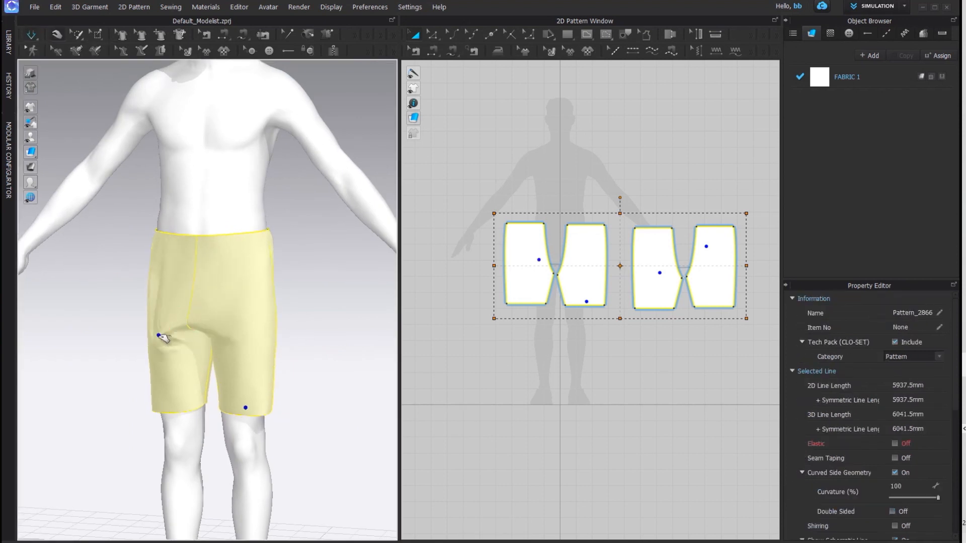
pyautogui.moveTo(224, 321); pyautogui.dragTo(240, 328)
pyautogui.moveTo(177, 347); pyautogui.dragTo(173, 359)
pyautogui.moveTo(242, 376); pyautogui.dragTo(252, 396)
pyautogui.press('space')
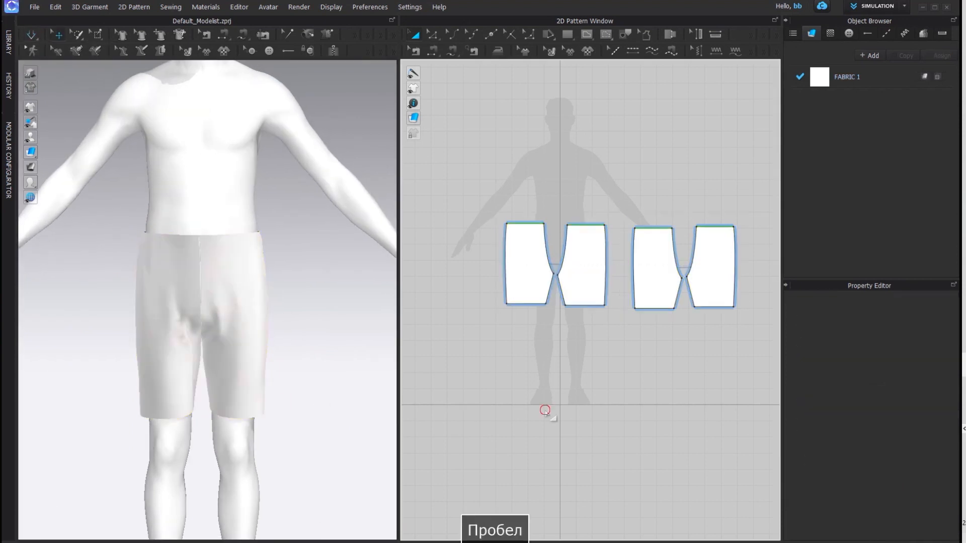
# Offset the front and back waist edges outward by 50 mm with Extend direction and Create Internal Line enabled.
pyautogui.press('z')
pyautogui.click(517, 224)
pyautogui.keyDown('shift'); pyautogui.click(653, 229); pyautogui.keyUp('shift')
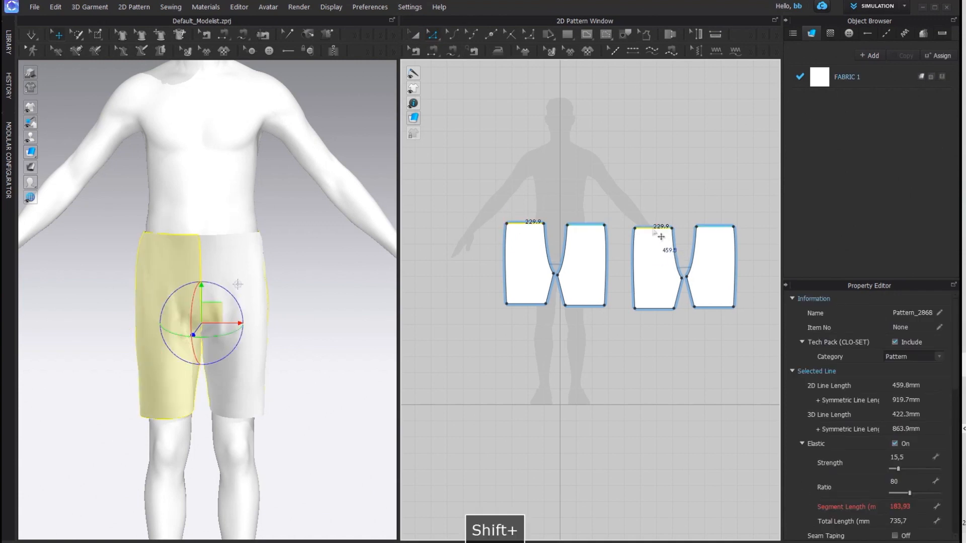
pyautogui.rightClick(652, 231)
pyautogui.click(710, 323)
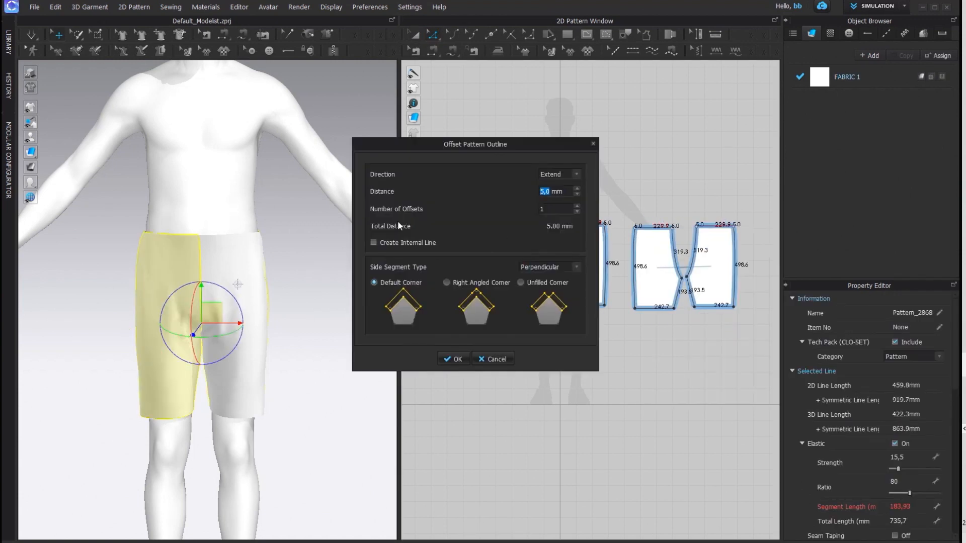
pyautogui.moveTo(547, 142); pyautogui.dragTo(425, 160)
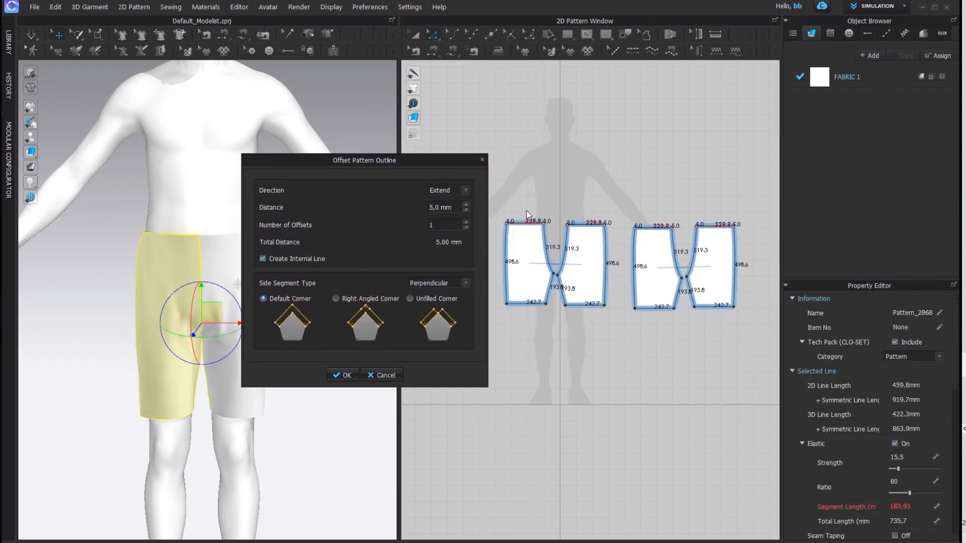
pyautogui.click(466, 204)
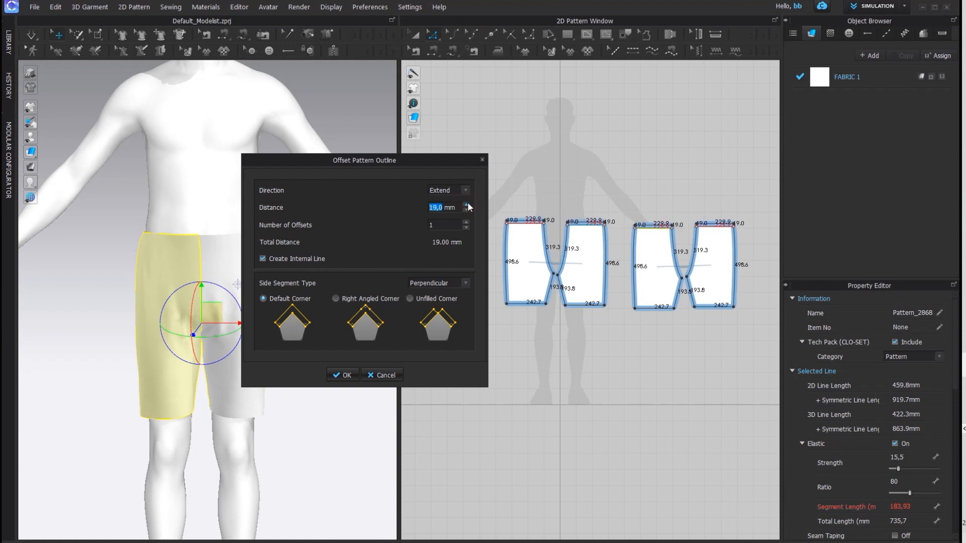
pyautogui.write('40')
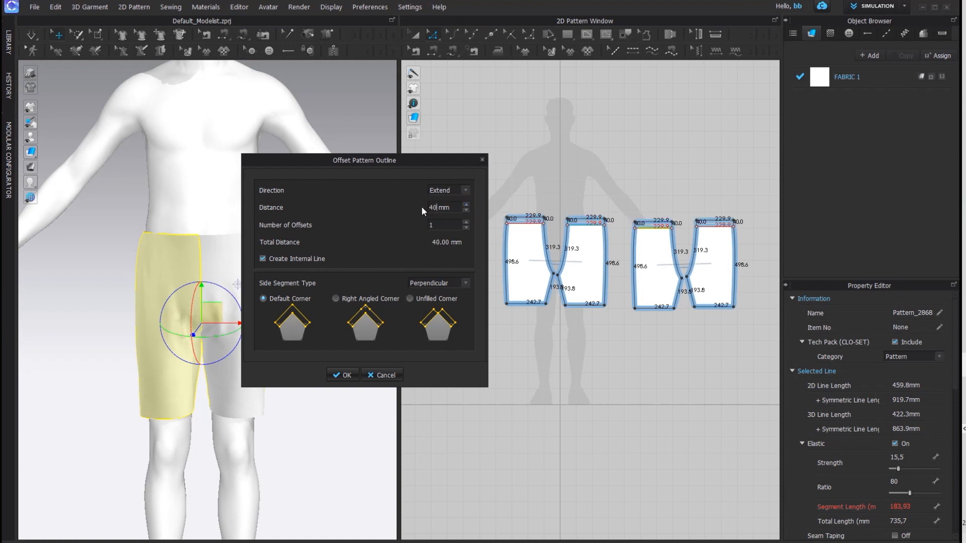
pyautogui.write('5')
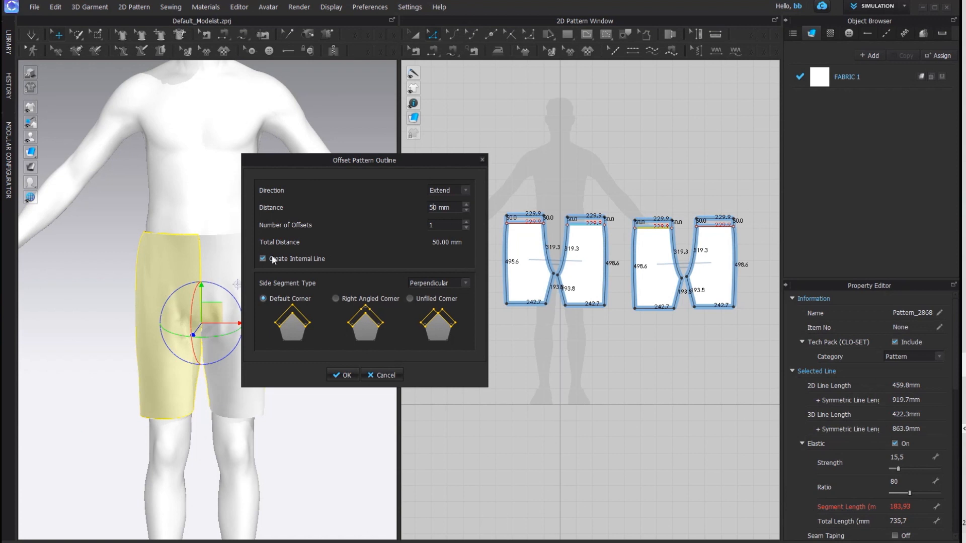
pyautogui.click(344, 375)
# Cut and sew the front and back pieces along the waist internal lines to separate the waistband.
pyautogui.click(536, 226)
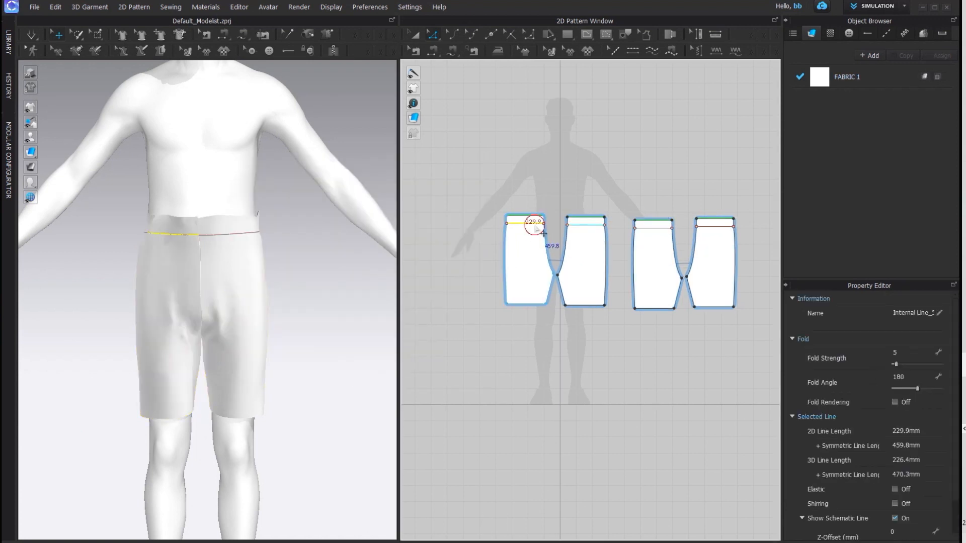
pyautogui.keyDown('shift'); pyautogui.click(656, 229); pyautogui.keyUp('shift')
pyautogui.rightClick(657, 229)
pyautogui.click(671, 340)
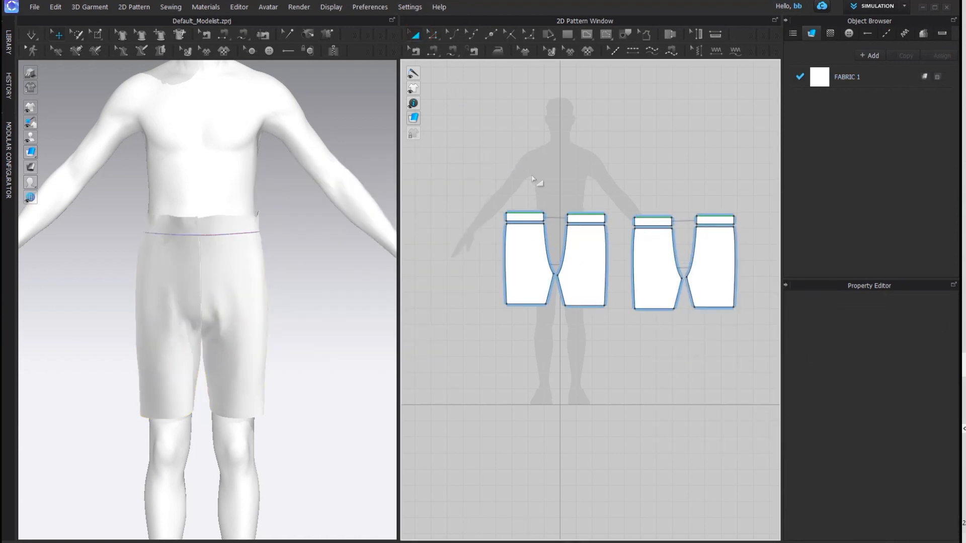
# Move the four waistband pieces upward, away from the shorts panels in the 2D pattern layout.
pyautogui.moveTo(748, 227); pyautogui.dragTo(748, 228)
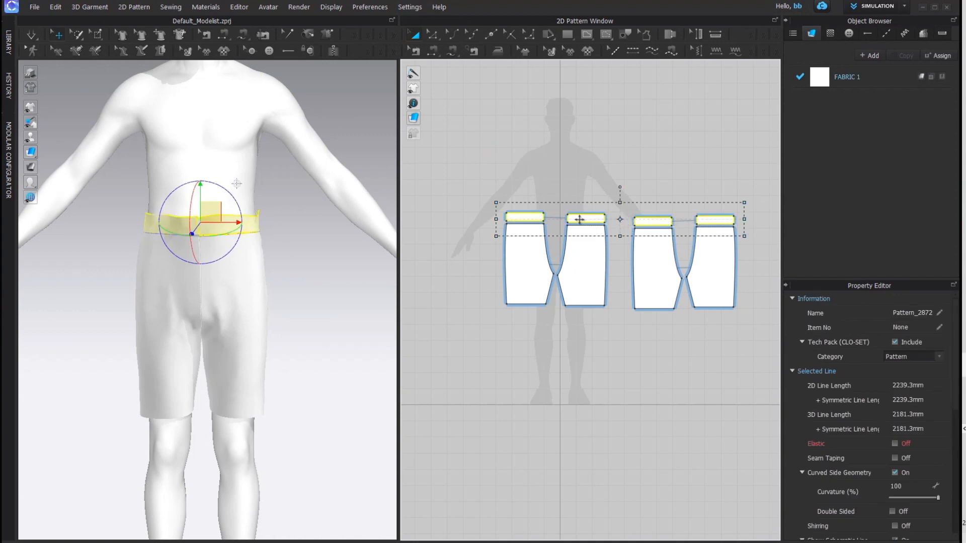
pyautogui.moveTo(580, 219); pyautogui.dragTo(578, 211)
pyautogui.click(457, 148)
# Set the elastic strength of the waistband pieces' upper edges to 18.8, then simulate the garment and undo that drape.
pyautogui.press('z')
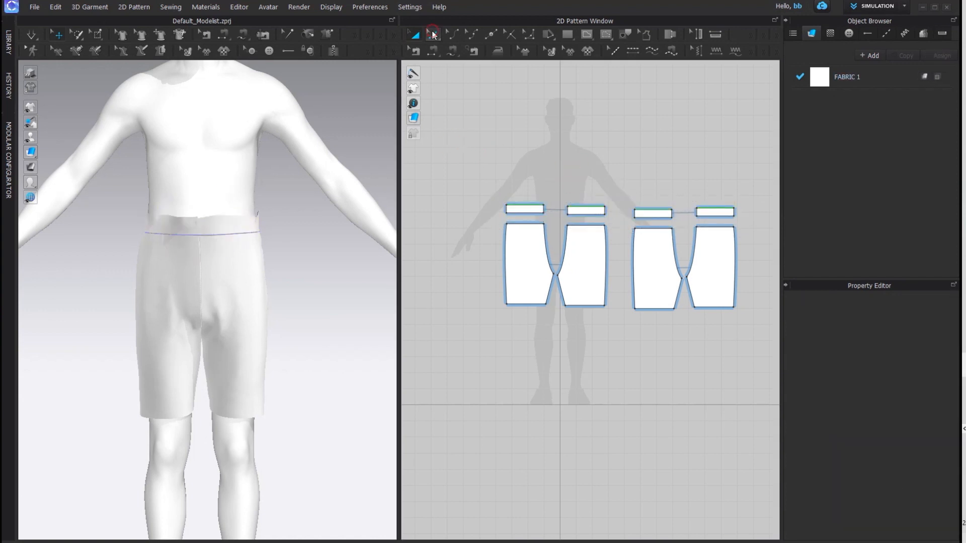
pyautogui.click(525, 205)
pyautogui.keyDown('shift'); pyautogui.click(652, 210); pyautogui.keyUp('shift')
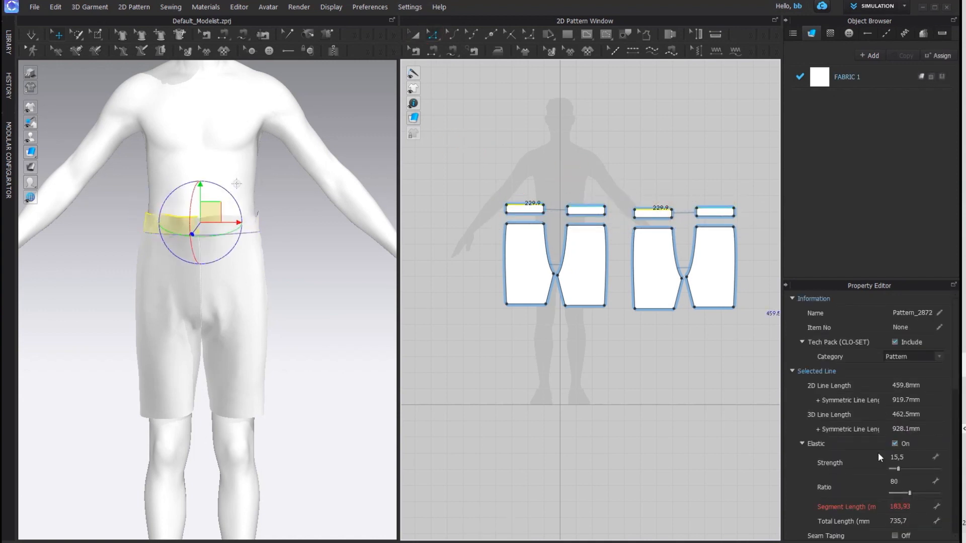
pyautogui.moveTo(898, 467); pyautogui.dragTo(901, 468)
pyautogui.press('space')
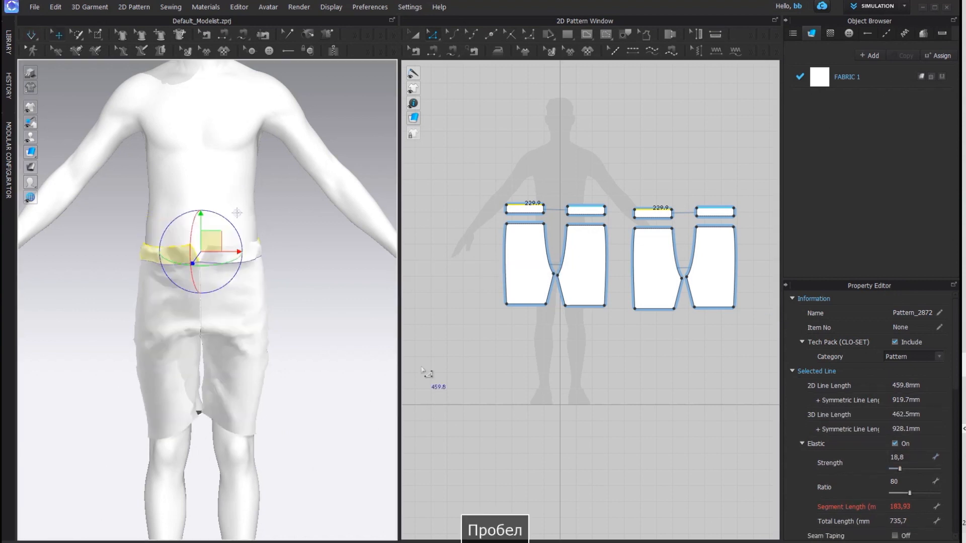
pyautogui.hotkey('ctrl', 'z')
# Sew the short edges of neighbouring waistband pieces together at the center front, center back and both sides.
pyautogui.click(432, 50)
pyautogui.click(506, 209)
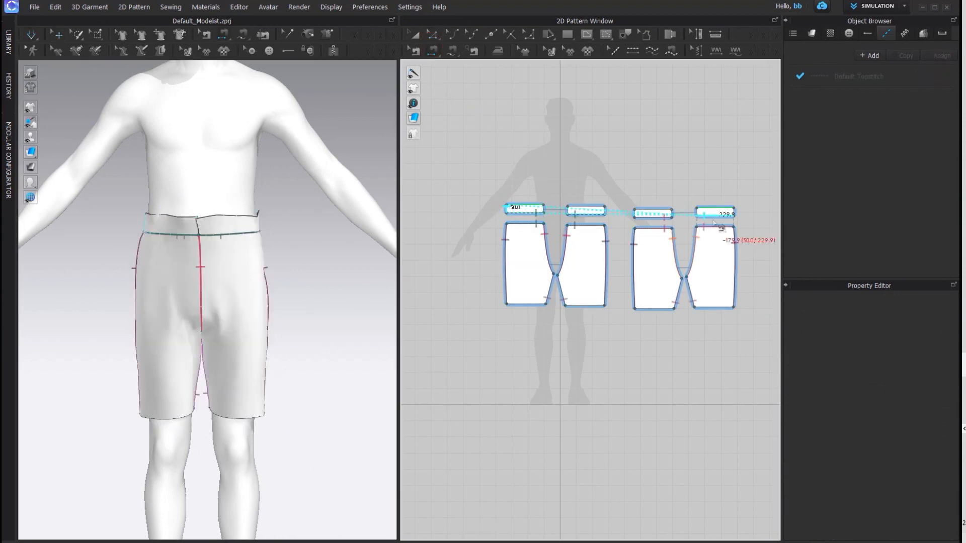
pyautogui.click(734, 211)
pyautogui.click(544, 207)
pyautogui.click(567, 209)
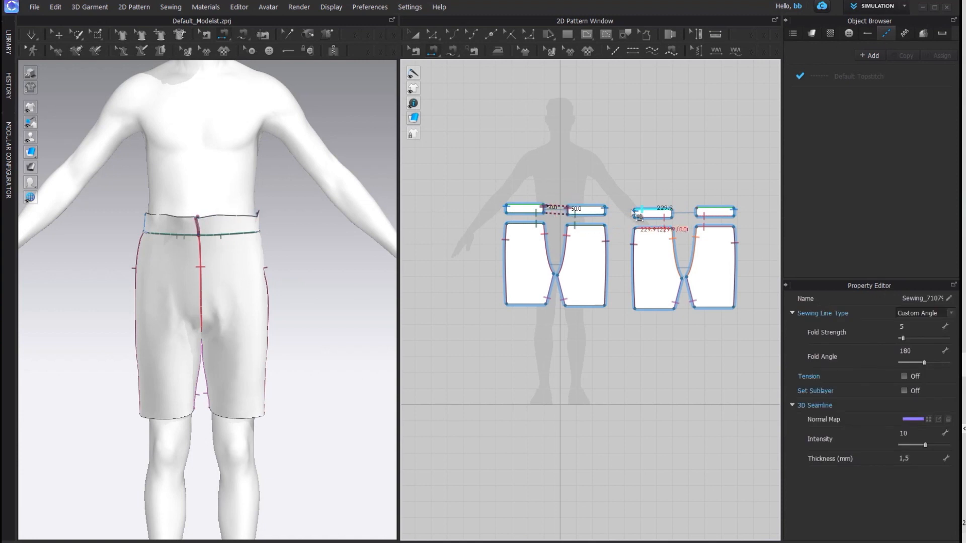
pyautogui.click(671, 213)
pyautogui.click(696, 210)
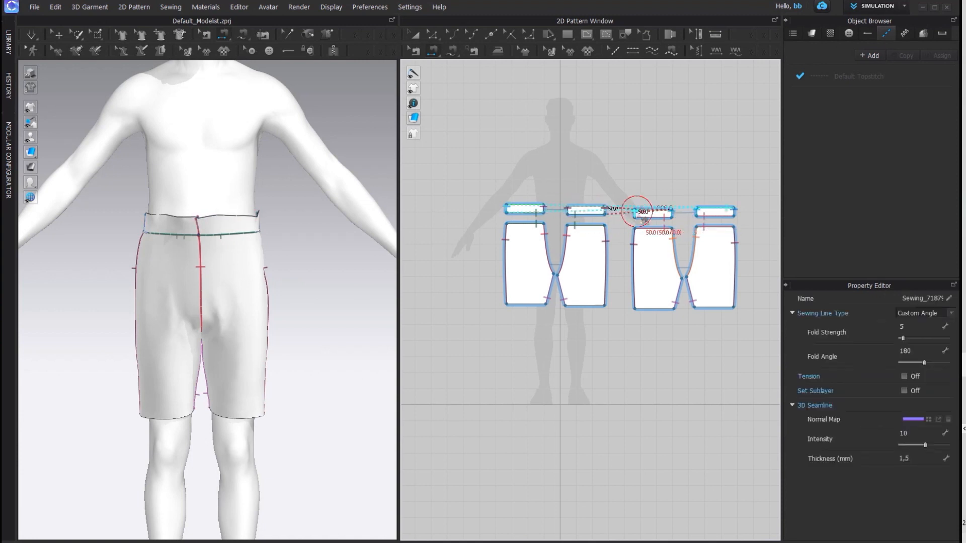
pyautogui.hotkey('ctrl', '2')
# Simulate the sewn waistband and pull the waistband and upper back panels downward to straighten the drape.
pyautogui.press('space')
pyautogui.moveTo(192, 228)
pyautogui.mouseDown()
pyautogui.moveTo(203, 217)
pyautogui.moveTo(206, 229)
pyautogui.mouseUp()
pyautogui.keyDown('alt'); pyautogui.moveTo(268, 270); pyautogui.dragTo(39, 296); pyautogui.keyUp('alt')
pyautogui.moveTo(247, 253); pyautogui.dragTo(296, 269)
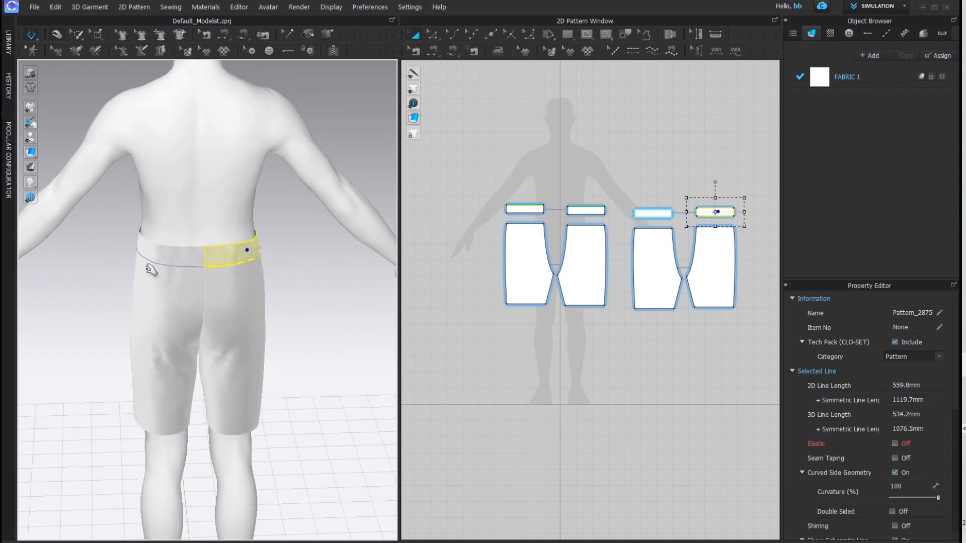
pyautogui.moveTo(146, 268); pyautogui.dragTo(112, 330)
pyautogui.moveTo(256, 268); pyautogui.dragTo(280, 301)
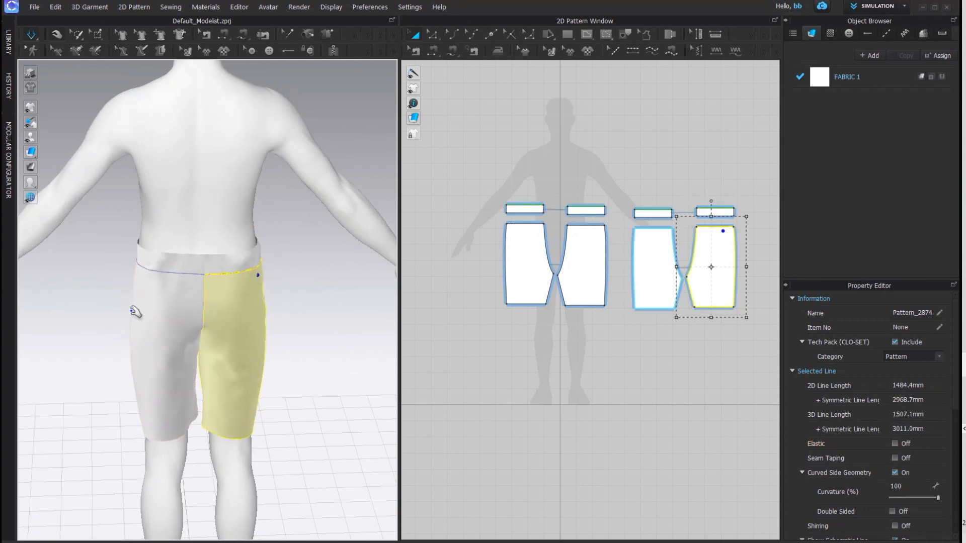
pyautogui.moveTo(146, 285); pyautogui.dragTo(130, 330)
# Pull the front panels down at the crotch and inner legs to smooth the fabric.
pyautogui.keyDown('alt'); pyautogui.moveTo(205, 373); pyautogui.dragTo(70, 337); pyautogui.keyUp('alt')
pyautogui.keyDown('alt'); pyautogui.moveTo(168, 323); pyautogui.dragTo(244, 327); pyautogui.keyUp('alt')
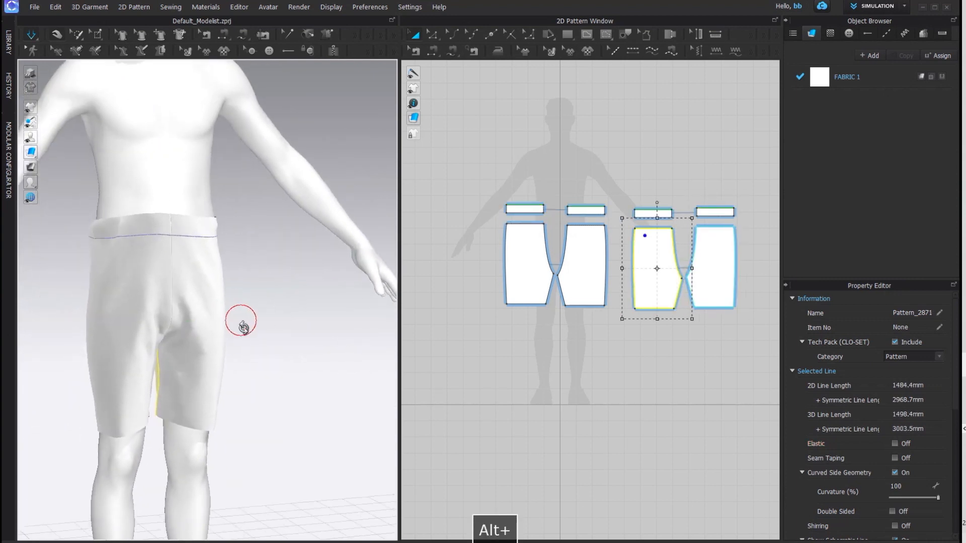
pyautogui.moveTo(177, 262); pyautogui.dragTo(203, 324)
pyautogui.moveTo(204, 305); pyautogui.dragTo(211, 377)
pyautogui.moveTo(142, 420); pyautogui.dragTo(129, 449)
pyautogui.moveTo(159, 408); pyautogui.dragTo(176, 455)
pyautogui.moveTo(146, 435); pyautogui.dragTo(155, 450)
# Adjust the front waistband's position by pulling the fabric on the avatar, and stop the simulation.
pyautogui.moveTo(262, 422)
pyautogui.keyDown('alt'); pyautogui.mouseDown()
pyautogui.moveTo(237, 418)
pyautogui.moveTo(252, 409)
pyautogui.mouseUp(); pyautogui.keyUp('alt')
pyautogui.moveTo(145, 236); pyautogui.dragTo(145, 224)
pyautogui.moveTo(184, 236); pyautogui.dragTo(186, 259)
pyautogui.click(312, 319)
pyautogui.moveTo(317, 339)
pyautogui.keyDown('alt'); pyautogui.mouseDown()
pyautogui.moveTo(192, 343)
pyautogui.moveTo(302, 347)
pyautogui.mouseUp(); pyautogui.keyUp('alt')
pyautogui.press('space')
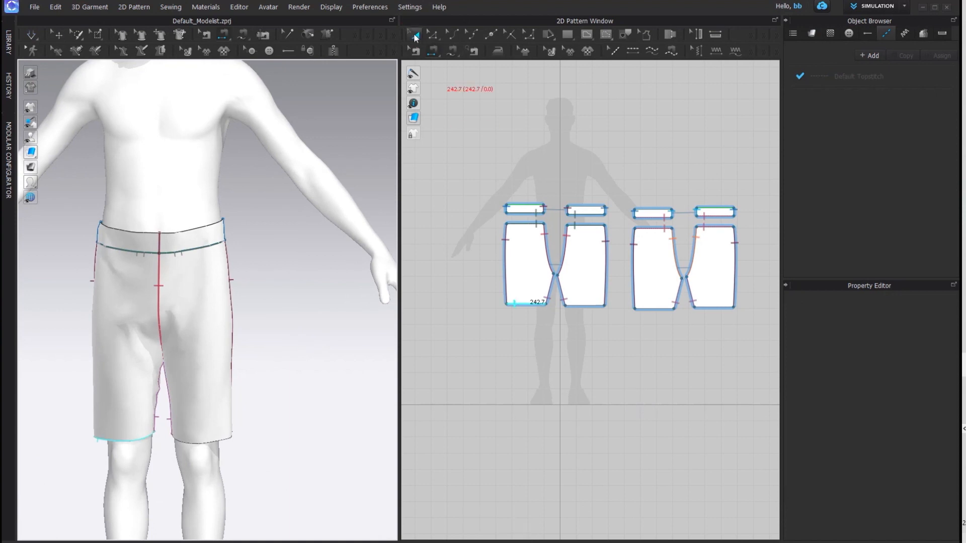
# Distribute 3 internal lines between the long upper and lower edges of the front and back waistband pieces.
pyautogui.click(431, 34)
pyautogui.scroll(2, 533, 198)
pyautogui.click(526, 208)
pyautogui.keyDown('shift'); pyautogui.click(684, 217); pyautogui.keyUp('shift')
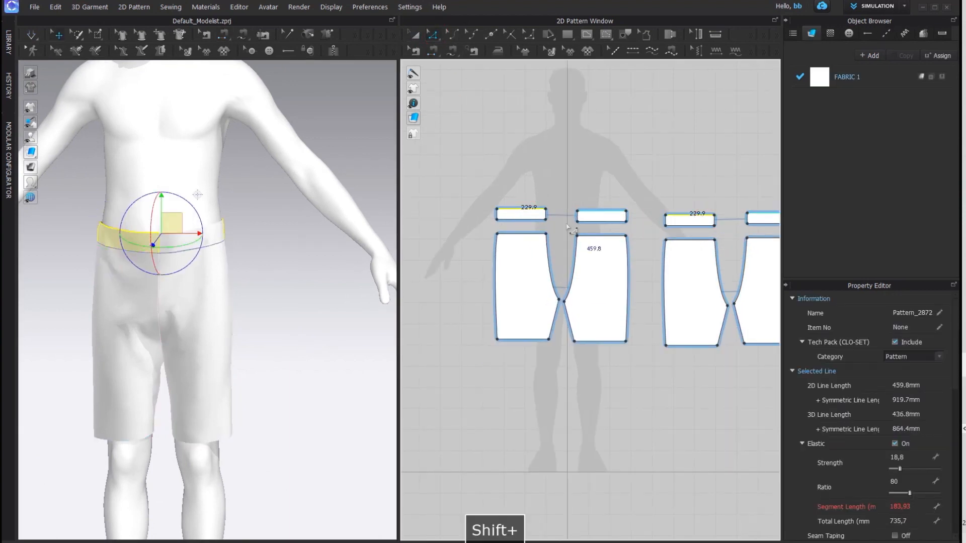
pyautogui.keyDown('shift'); pyautogui.click(525, 220); pyautogui.keyUp('shift')
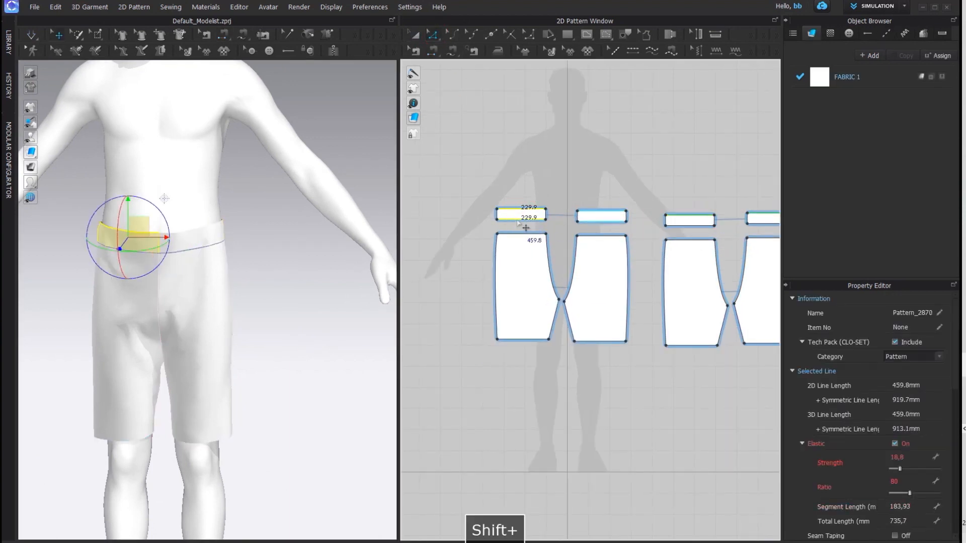
pyautogui.keyDown('shift'); pyautogui.click(690, 225); pyautogui.keyUp('shift')
pyautogui.rightClick(687, 227)
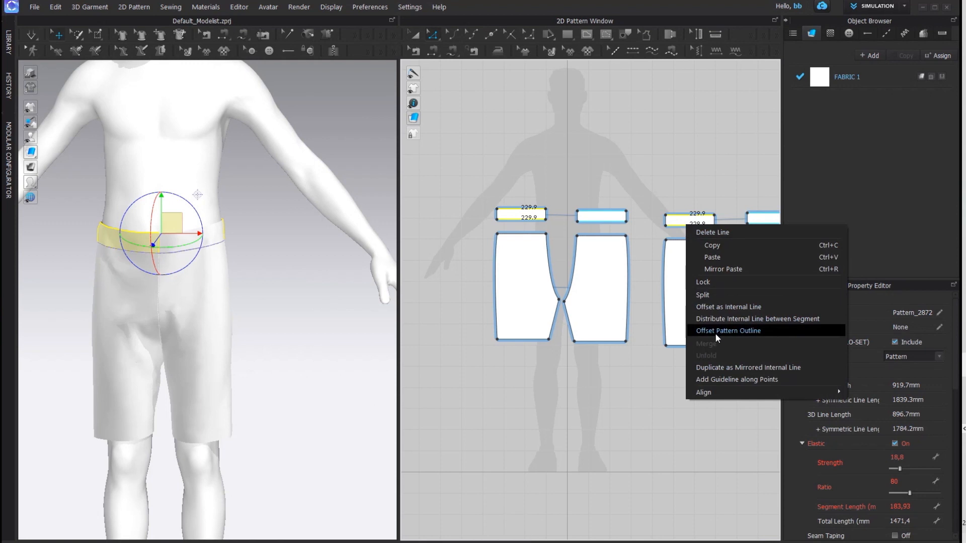
pyautogui.click(729, 319)
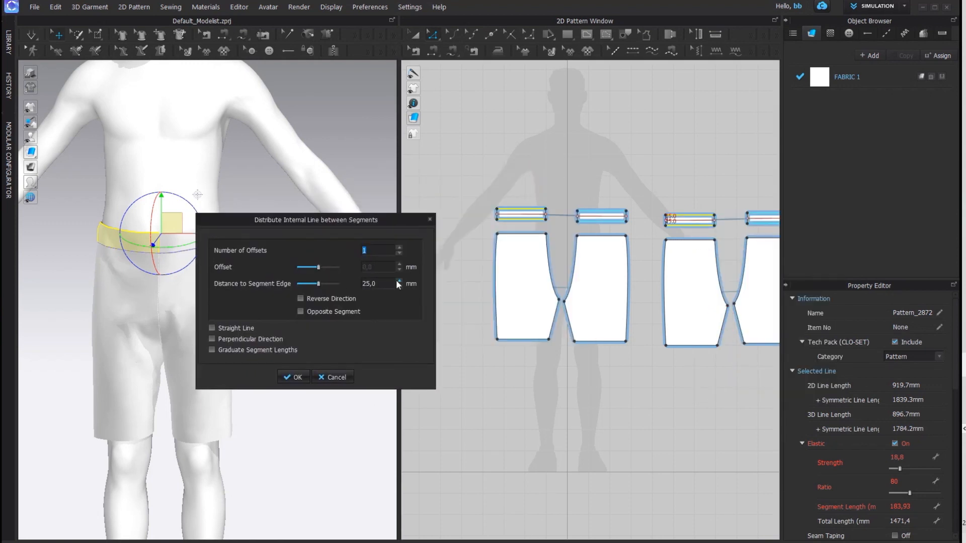
pyautogui.click(400, 245)
pyautogui.click(400, 246)
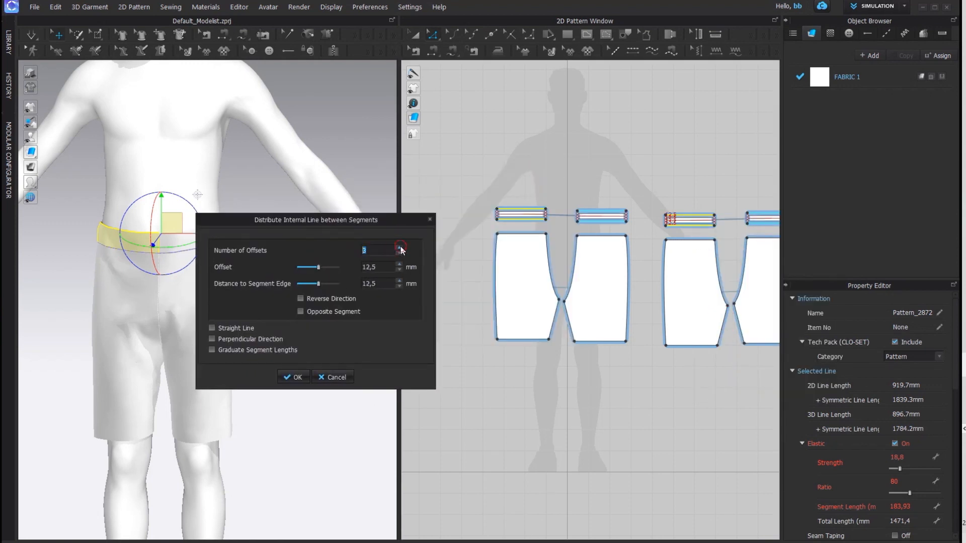
pyautogui.click(292, 377)
pyautogui.click(483, 151)
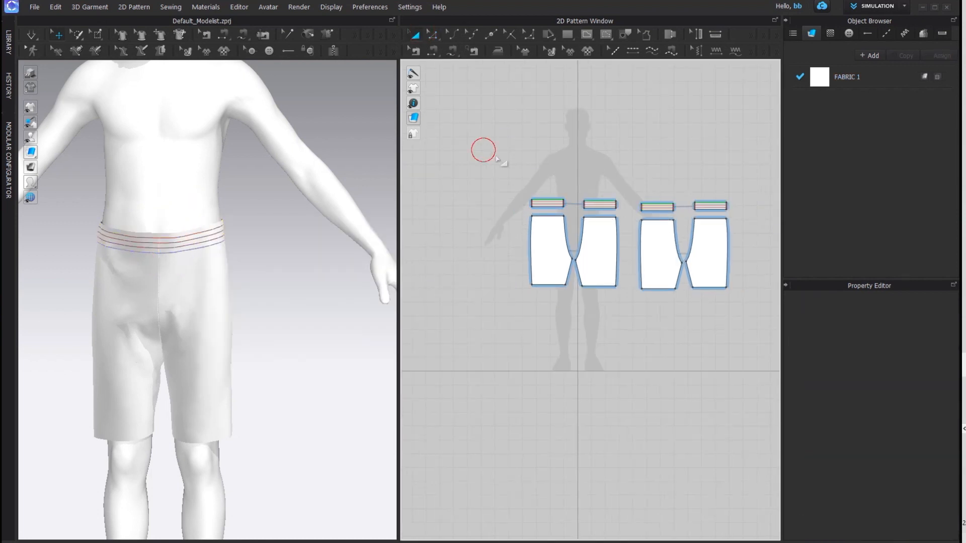
# Turn on Elastic for all internal lines of the front and back waistband pieces and simulate.
pyautogui.scroll(3, 523, 192)
pyautogui.scroll(-1, 478, 194)
pyautogui.scroll(2, 477, 193)
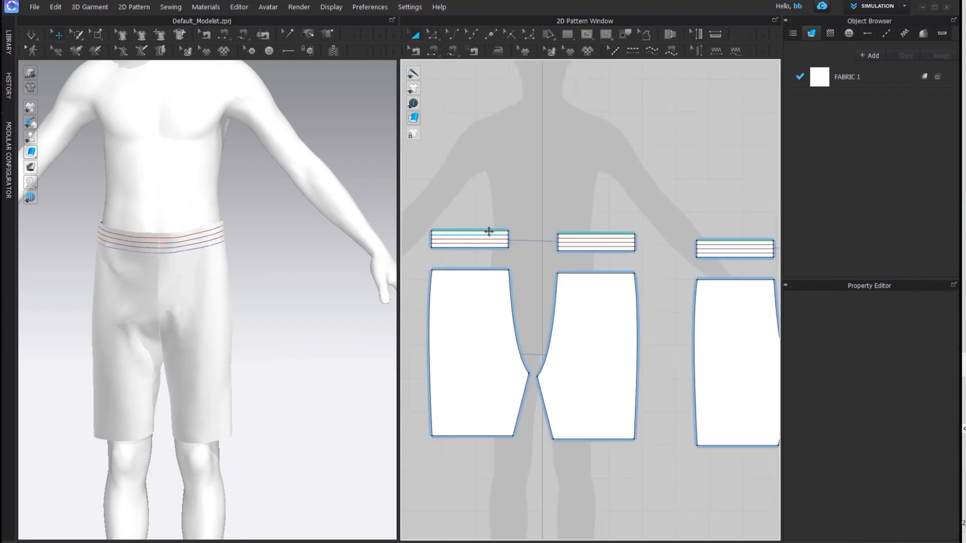
pyautogui.click(477, 236)
pyautogui.keyDown('shift'); pyautogui.click(480, 239); pyautogui.keyUp('shift')
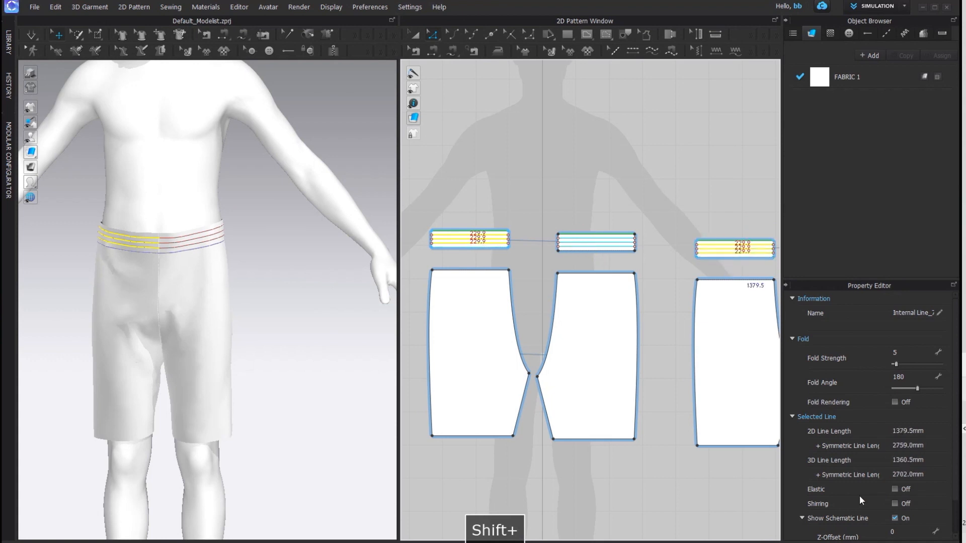
pyautogui.click(895, 489)
pyautogui.press('space')
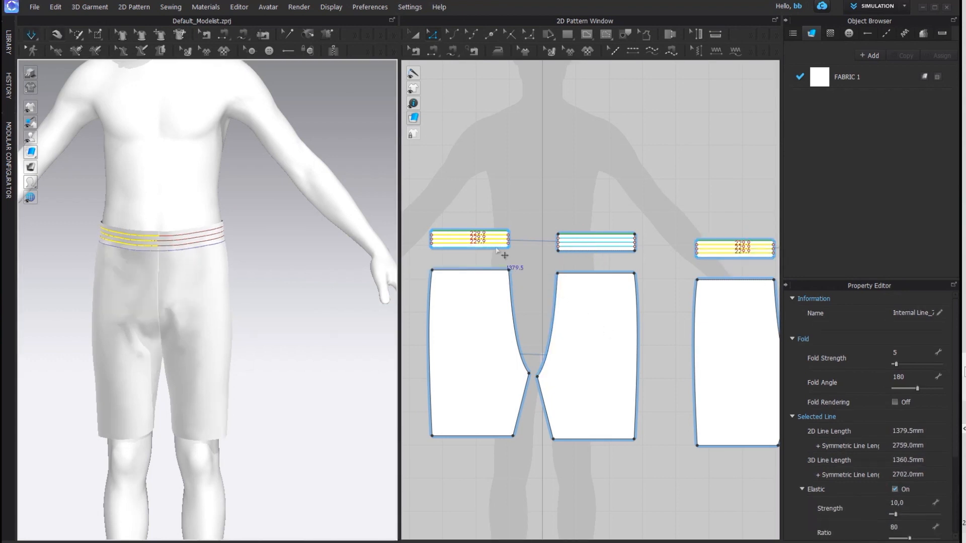
# Create a Layer Clone (Over) of all four waistband pieces and place the copies just above the originals.
pyautogui.scroll(-3, 538, 168)
pyautogui.scroll(-2, 539, 172)
pyautogui.click(417, 35)
pyautogui.moveTo(454, 161)
pyautogui.mouseDown()
pyautogui.moveTo(757, 206)
pyautogui.moveTo(742, 222)
pyautogui.mouseUp()
pyautogui.scroll(3, 572, 204)
pyautogui.click(466, 160)
pyautogui.rightClick(701, 202)
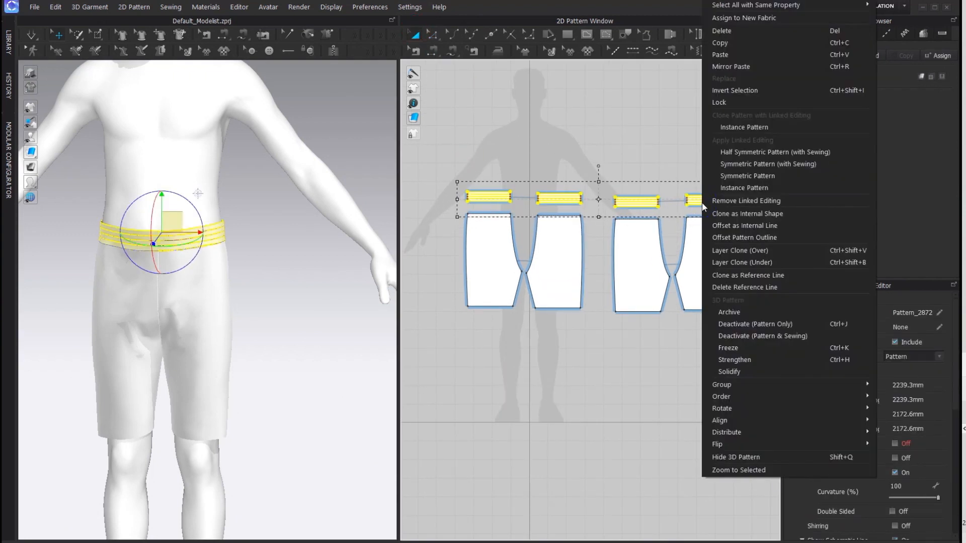
pyautogui.click(737, 253)
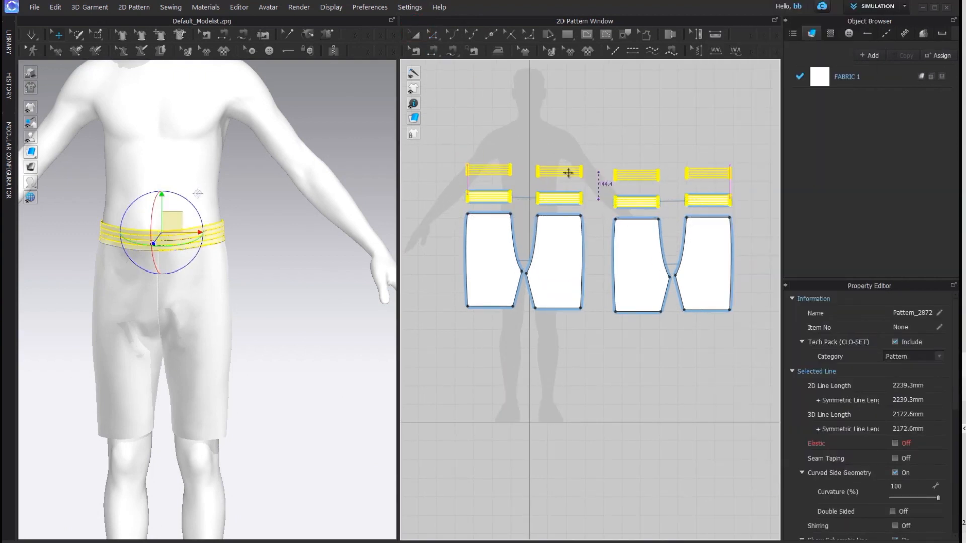
pyautogui.click(599, 185)
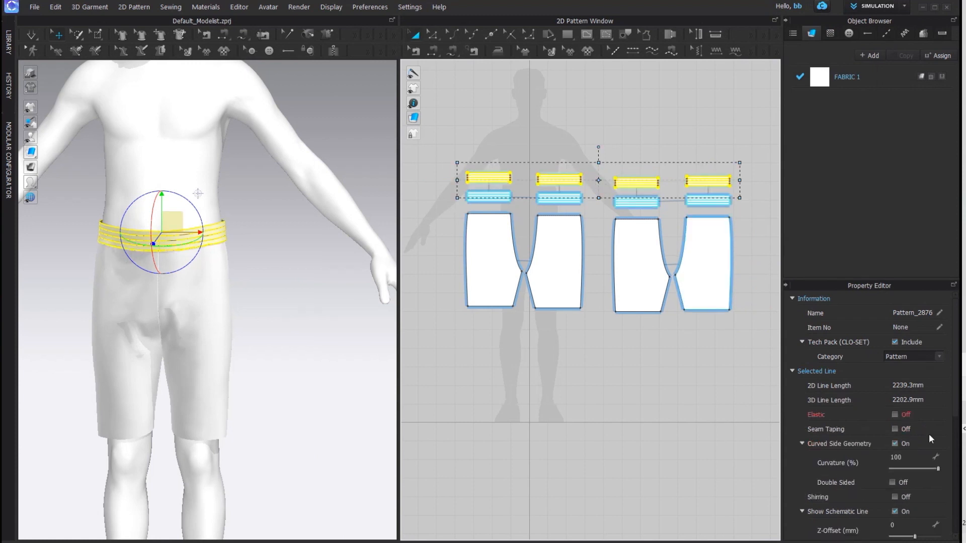
# Simulate the layered waistband, stop the simulation and inspect its fit from the back and side.
pyautogui.press('space')
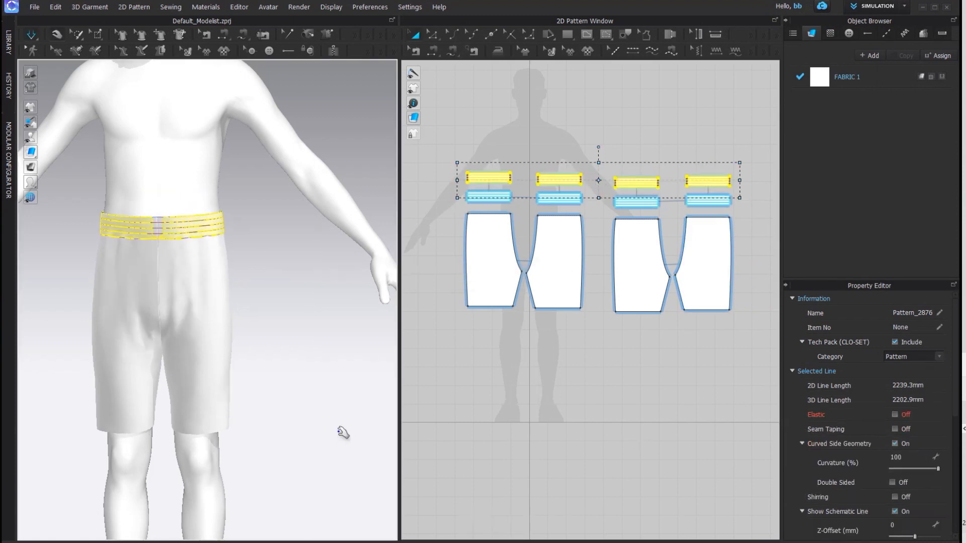
pyautogui.press('space')
pyautogui.scroll(4, 221, 308)
pyautogui.keyDown('alt'); pyautogui.moveTo(222, 308); pyautogui.dragTo(445, 275); pyautogui.keyUp('alt')
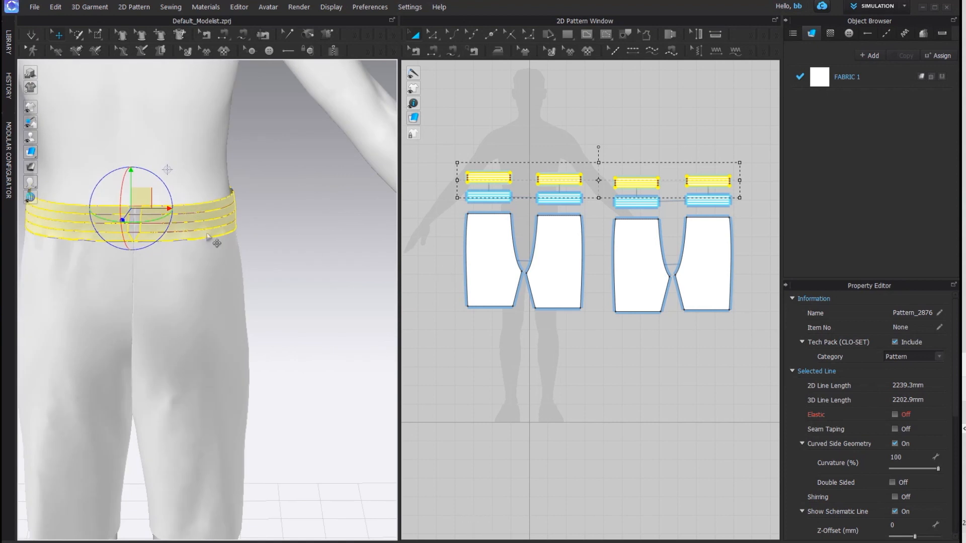
pyautogui.scroll(1, 217, 242)
pyautogui.keyDown('alt'); pyautogui.moveTo(218, 241); pyautogui.dragTo(284, 298, button='middle'); pyautogui.keyUp('alt')
pyautogui.scroll(-1, 284, 298)
pyautogui.keyDown('alt'); pyautogui.moveTo(284, 298); pyautogui.dragTo(190, 285); pyautogui.keyUp('alt')
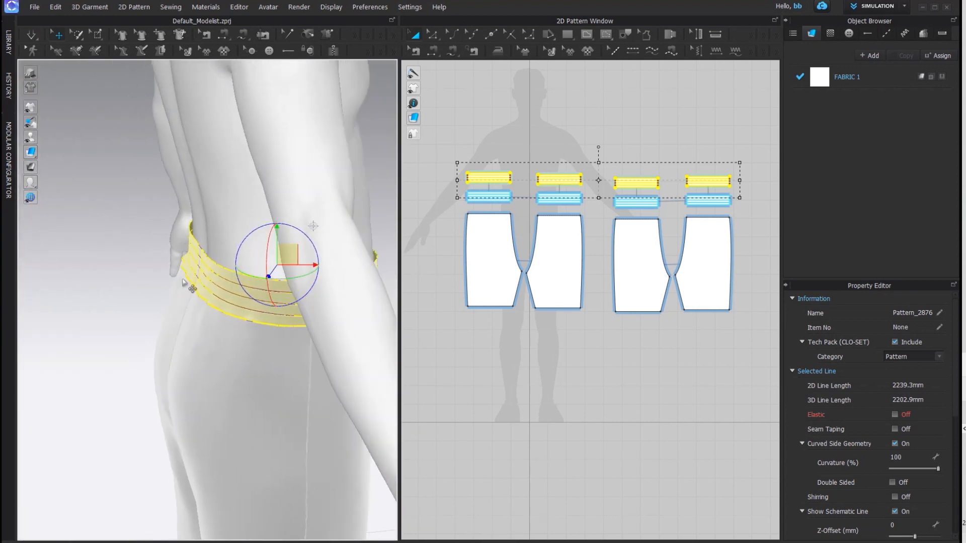
# Enlarge the 2D pattern view and sew the short edges of neighbouring cloned waistband pieces together.
pyautogui.click(428, 82)
pyautogui.click(432, 52)
pyautogui.scroll(1, 512, 178)
pyautogui.scroll(5, 456, 176)
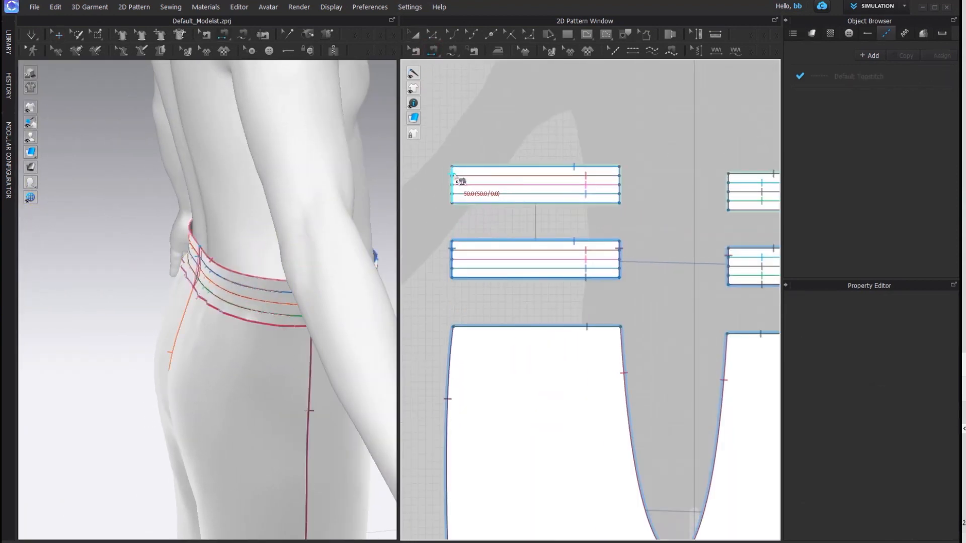
pyautogui.scroll(-1, 455, 176)
pyautogui.moveTo(398, 161); pyautogui.dragTo(174, 168)
pyautogui.scroll(-4, 405, 189)
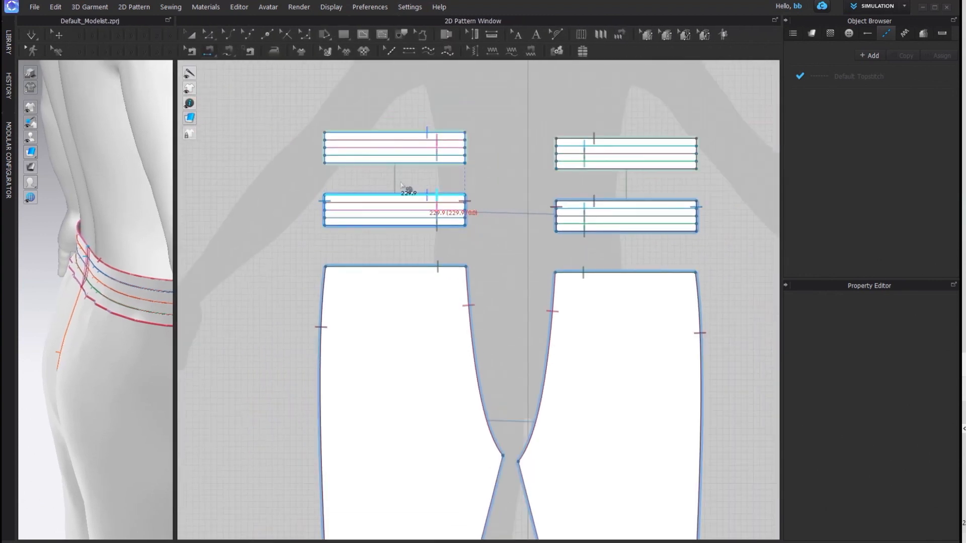
pyautogui.click(503, 158)
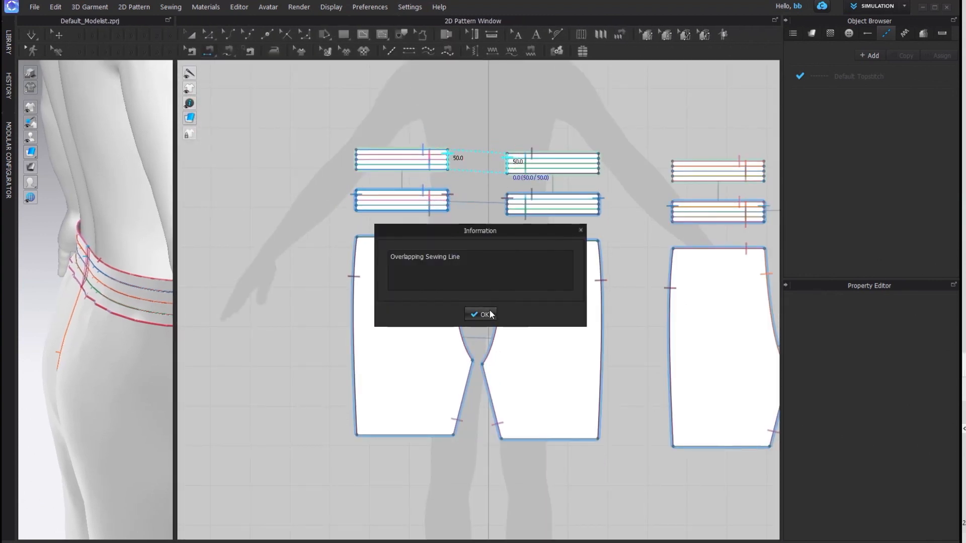
pyautogui.click(489, 315)
# Simulate the shorts with the sewn double waistband, restore the 3D view's width and stop the simulation.
pyautogui.scroll(-4, 308, 259)
pyautogui.press('space')
pyautogui.keyDown('alt'); pyautogui.moveTo(78, 296); pyautogui.dragTo(3, 280); pyautogui.keyUp('alt')
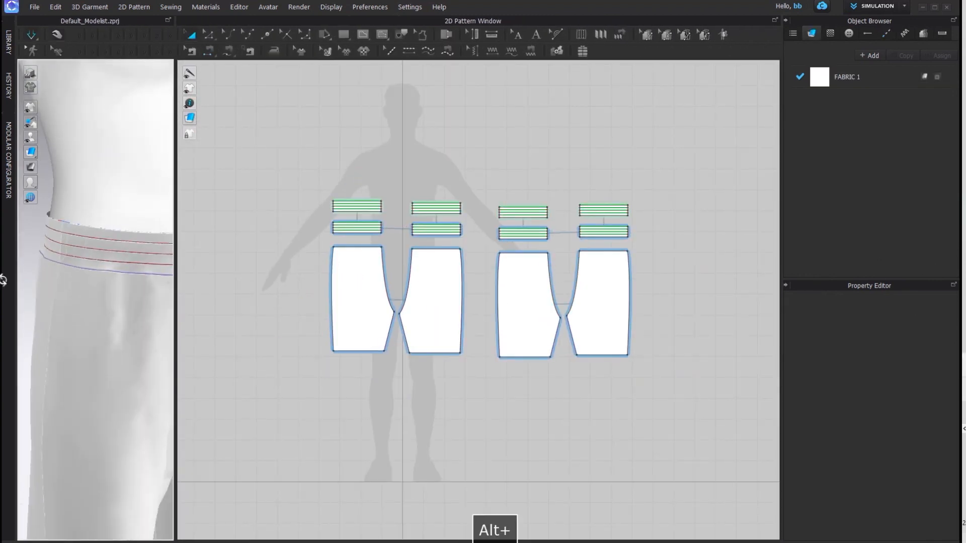
pyautogui.scroll(-2, 167, 284)
pyautogui.moveTo(173, 288); pyautogui.dragTo(394, 280)
pyautogui.press('space')
pyautogui.scroll(10, 243, 255)
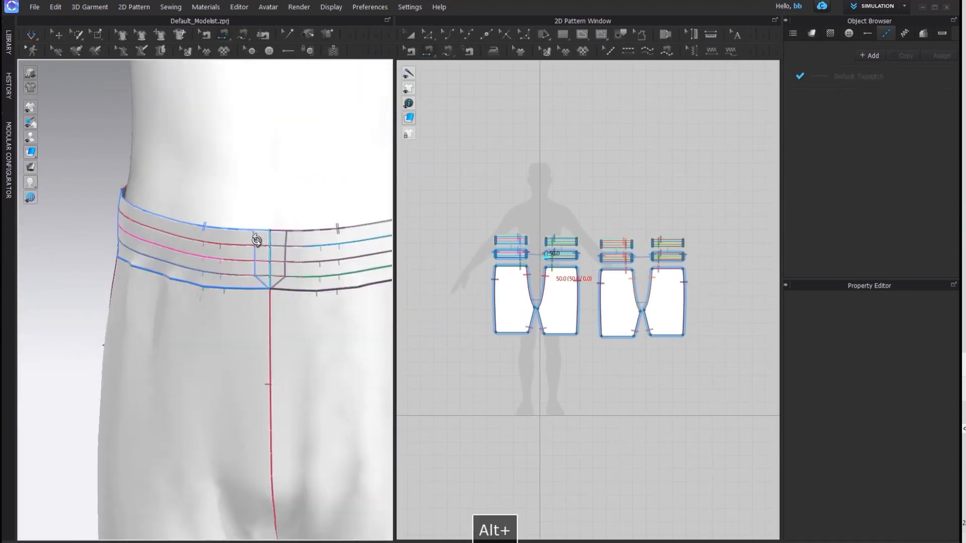
# Simulate again and adjust the outer front waistband layer near the center seam.
pyautogui.press('space')
pyautogui.click(429, 35)
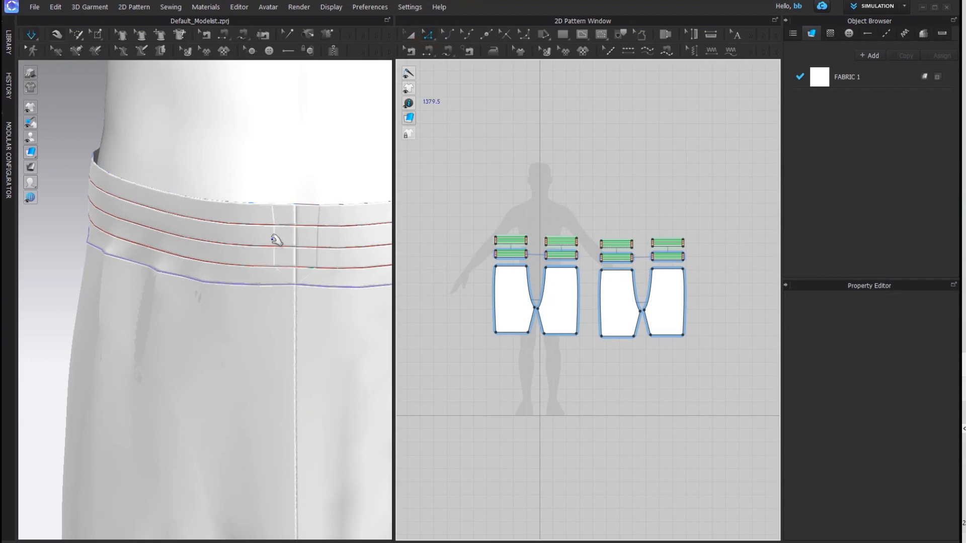
pyautogui.click(242, 217)
pyautogui.keyDown('alt'); pyautogui.moveTo(294, 202); pyautogui.dragTo(258, 225); pyautogui.keyUp('alt')
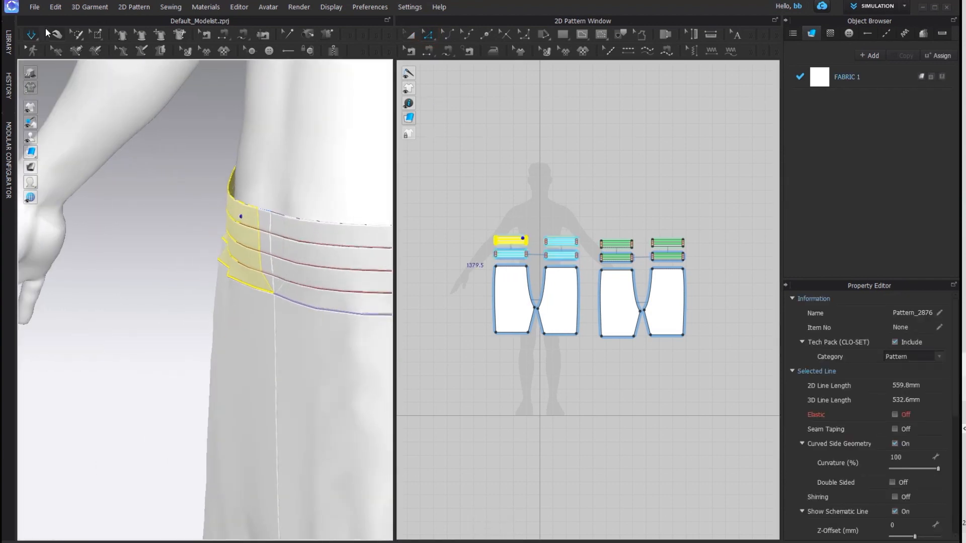
# Simulate the shorts, pull at the front right leg to settle the fabric, and stop the simulation.
pyautogui.press('space')
pyautogui.press('space')
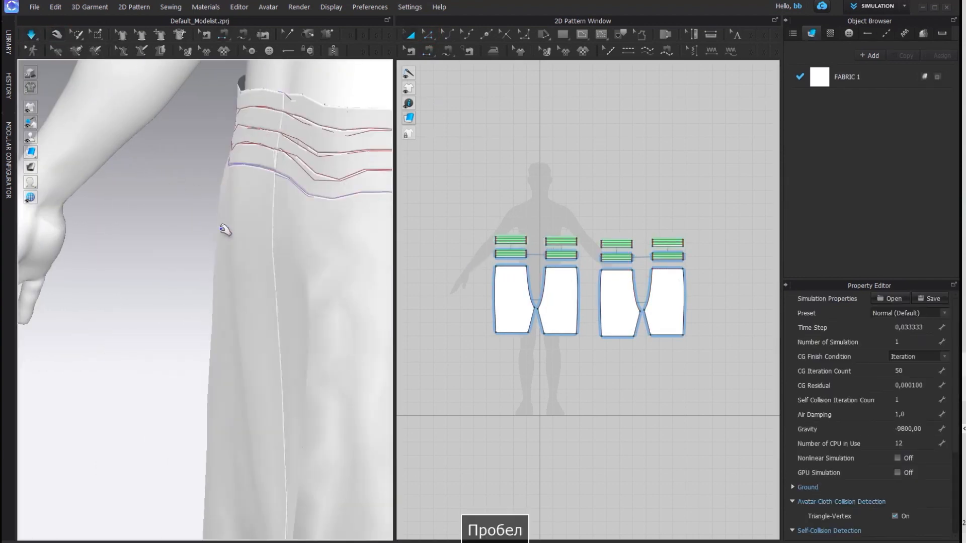
pyautogui.keyDown('alt'); pyautogui.moveTo(277, 226); pyautogui.dragTo(211, 271); pyautogui.keyUp('alt')
pyautogui.click(204, 273)
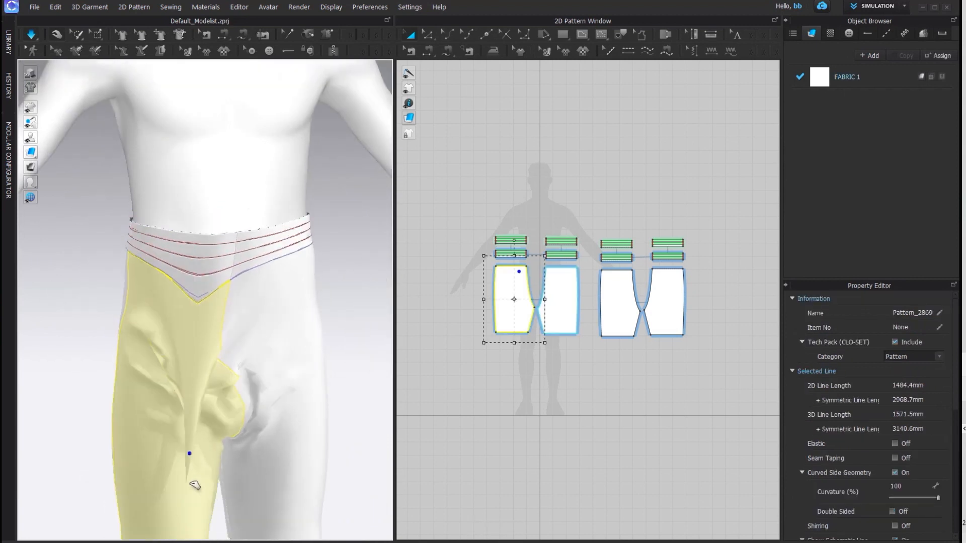
pyautogui.keyDown('alt'); pyautogui.moveTo(305, 347); pyautogui.dragTo(338, 483); pyautogui.keyUp('alt')
pyautogui.press('space')
pyautogui.keyDown('alt'); pyautogui.moveTo(351, 359); pyautogui.dragTo(316, 369); pyautogui.keyUp('alt')
pyautogui.scroll(-5, 304, 316)
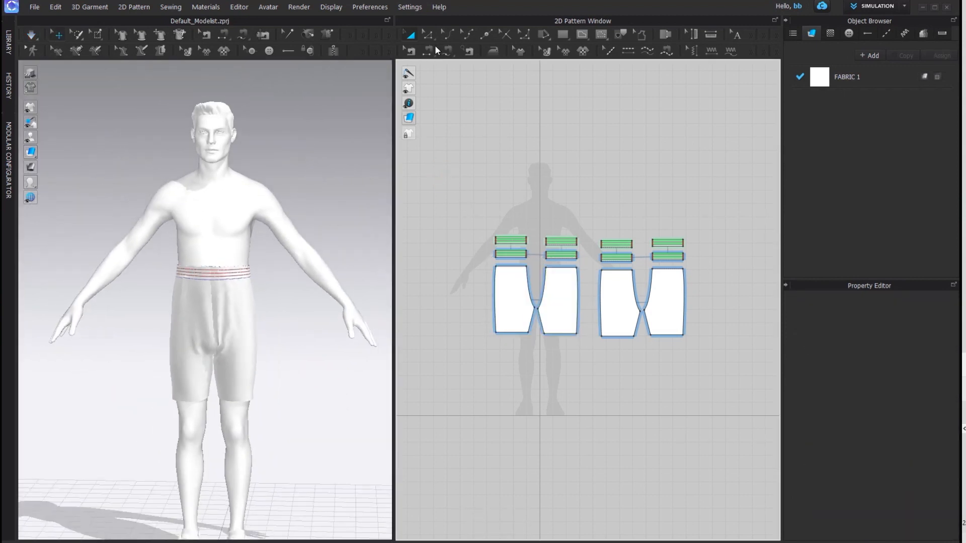
# Select all waistband and shorts pattern pieces and turn on Elastic for them.
pyautogui.click(413, 36)
pyautogui.moveTo(709, 389); pyautogui.dragTo(765, 395)
pyautogui.click(714, 424)
# Simulate the elasticated shorts and pull the front leg hems and the front waistband downward.
pyautogui.press('space')
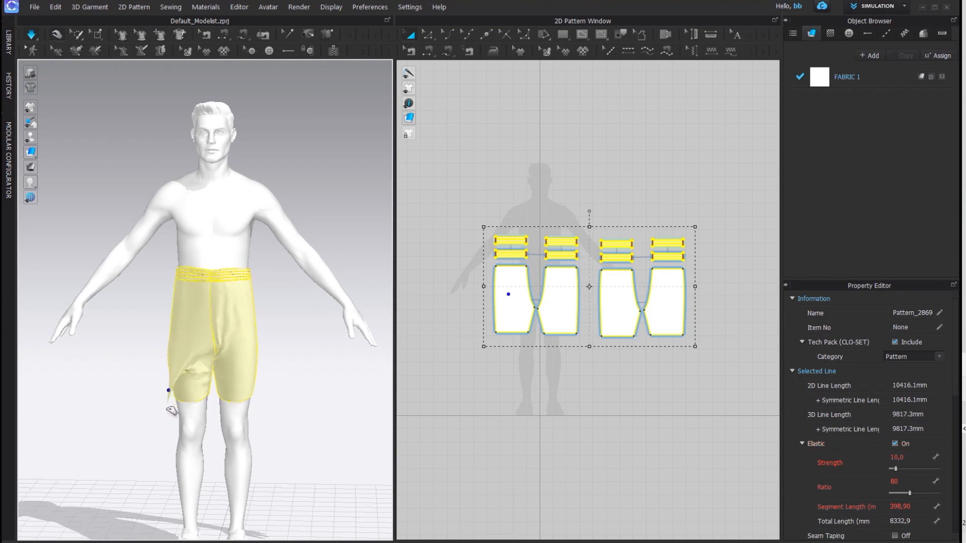
pyautogui.moveTo(167, 406); pyautogui.dragTo(171, 440)
pyautogui.moveTo(240, 386); pyautogui.dragTo(259, 474)
pyautogui.moveTo(184, 281); pyautogui.dragTo(184, 357)
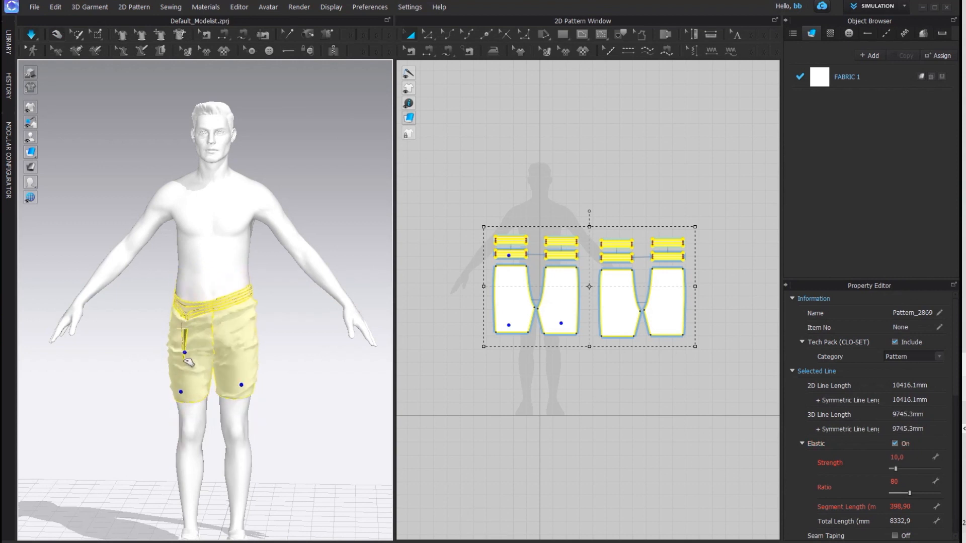
pyautogui.moveTo(254, 347); pyautogui.dragTo(258, 345)
# Pull the leg hems down at the back and side of the shorts, and stop the simulation.
pyautogui.keyDown('alt'); pyautogui.moveTo(174, 359); pyautogui.dragTo(93, 368, button='right'); pyautogui.keyUp('alt')
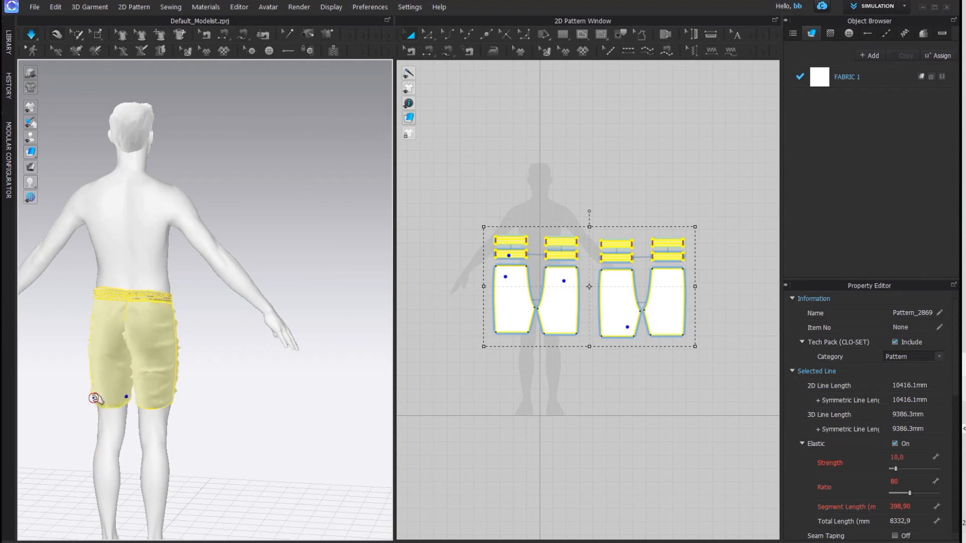
pyautogui.moveTo(94, 398); pyautogui.dragTo(57, 459)
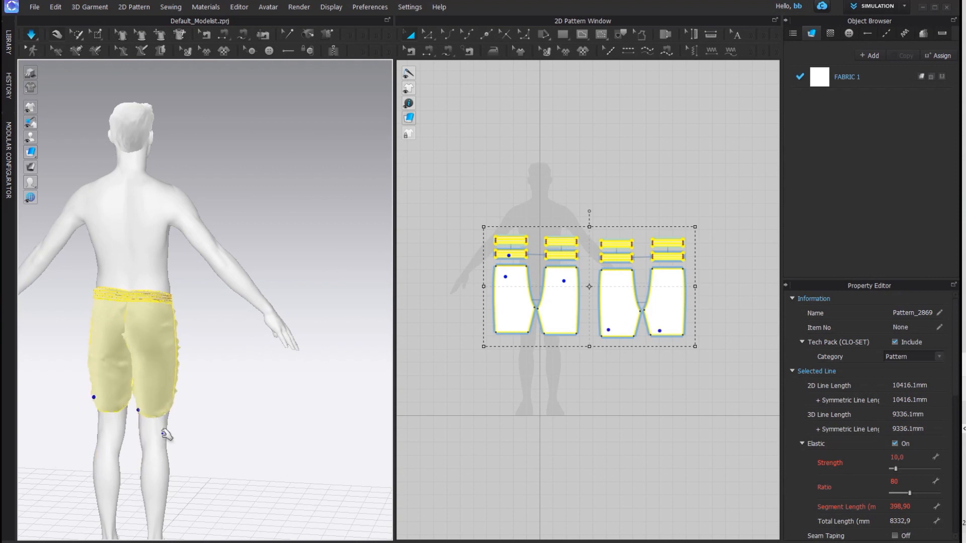
pyautogui.keyDown('alt'); pyautogui.moveTo(203, 430); pyautogui.dragTo(27, 421, button='right'); pyautogui.keyUp('alt')
pyautogui.moveTo(116, 405); pyautogui.dragTo(96, 491)
pyautogui.click(485, 436)
pyautogui.press('space')
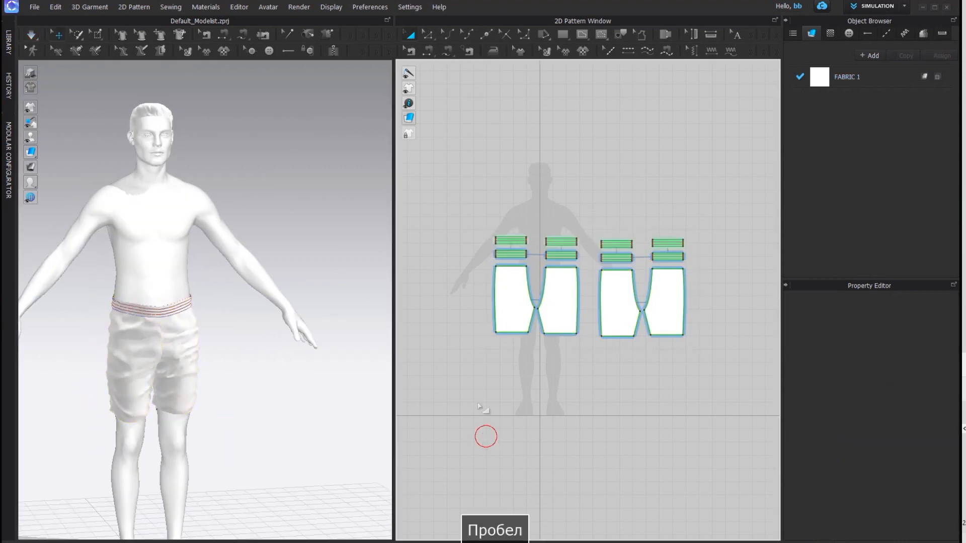
# Turn off Elastic on the four shorts panels only and restart the simulation.
pyautogui.moveTo(712, 265); pyautogui.dragTo(712, 265)
pyautogui.click(896, 444)
pyautogui.press('space')
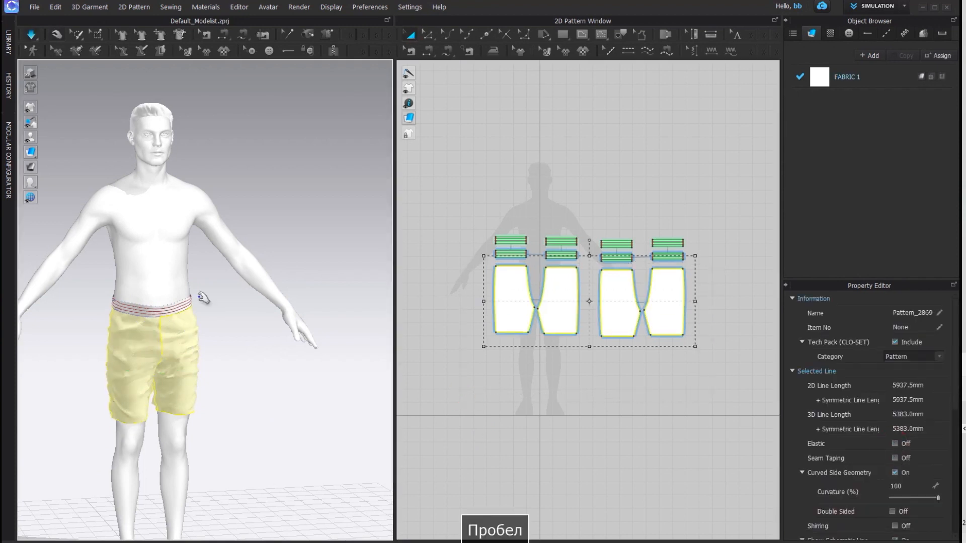
# Pull the shorts into place at the front side and back, and stop the simulation.
pyautogui.moveTo(132, 331); pyautogui.dragTo(115, 340)
pyautogui.moveTo(115, 332); pyautogui.dragTo(118, 428)
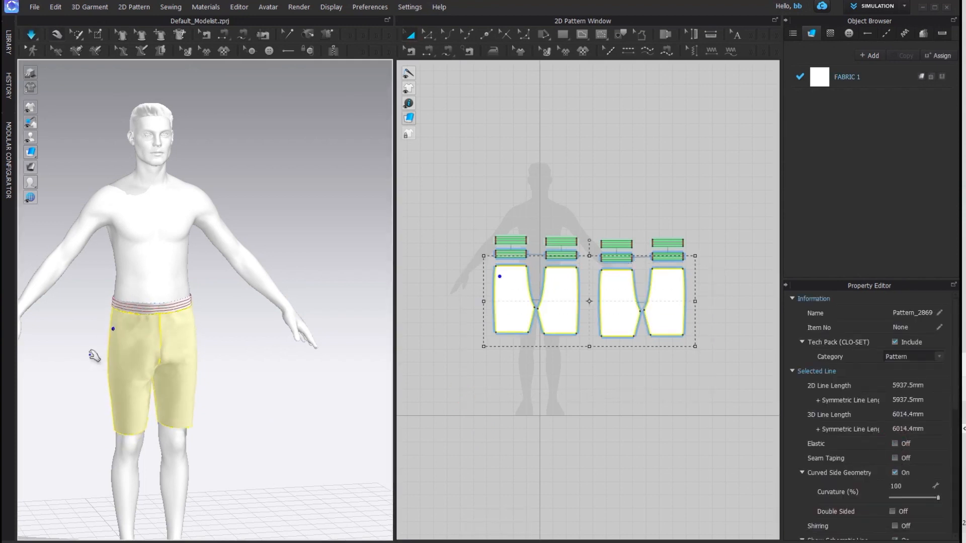
pyautogui.keyDown('alt'); pyautogui.moveTo(93, 356); pyautogui.dragTo(227, 367); pyautogui.keyUp('alt')
pyautogui.keyDown('alt'); pyautogui.moveTo(135, 347); pyautogui.dragTo(150, 389); pyautogui.keyUp('alt')
pyautogui.moveTo(173, 338); pyautogui.dragTo(151, 387)
pyautogui.moveTo(236, 383); pyautogui.dragTo(248, 395)
pyautogui.click(299, 411)
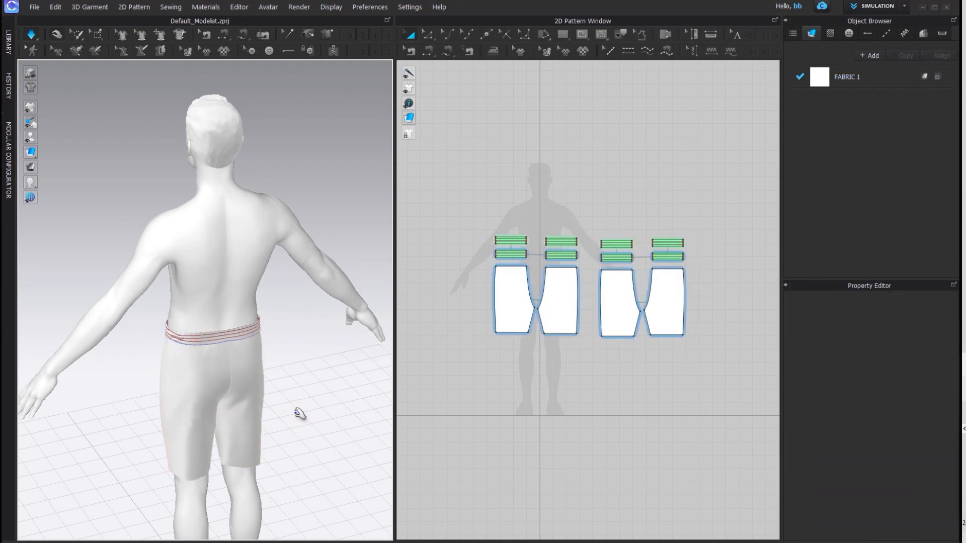
pyautogui.keyDown('alt'); pyautogui.moveTo(301, 412); pyautogui.dragTo(67, 372); pyautogui.keyUp('alt')
pyautogui.press('space')
# Delete the upper row of four cloned waistband pieces from the 2D patterns.
pyautogui.moveTo(465, 194); pyautogui.dragTo(694, 253)
pyautogui.scroll(3, 631, 229)
pyautogui.click(565, 221)
pyautogui.keyDown('alt'); pyautogui.moveTo(437, 224); pyautogui.dragTo(452, 222, button='middle'); pyautogui.keyUp('alt')
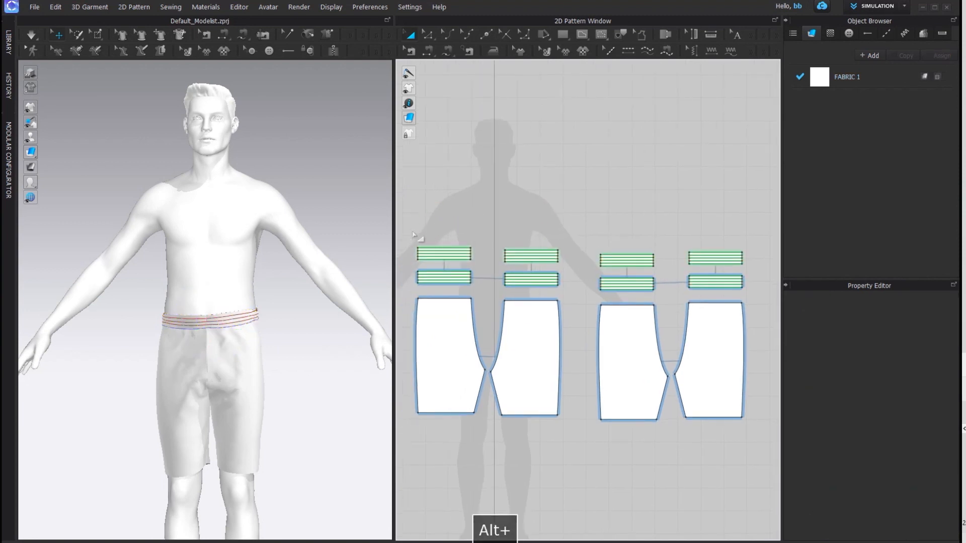
pyautogui.moveTo(748, 270); pyautogui.dragTo(751, 274)
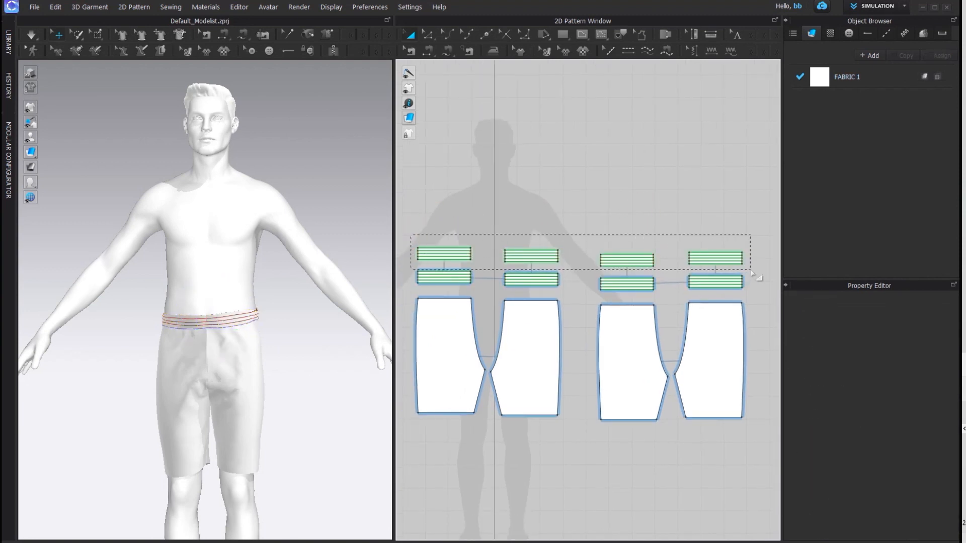
pyautogui.moveTo(751, 273); pyautogui.dragTo(753, 273)
pyautogui.press('Delete')
# Simulate the single-layer waistband and pull it outward at the front side and at the back.
pyautogui.press('space')
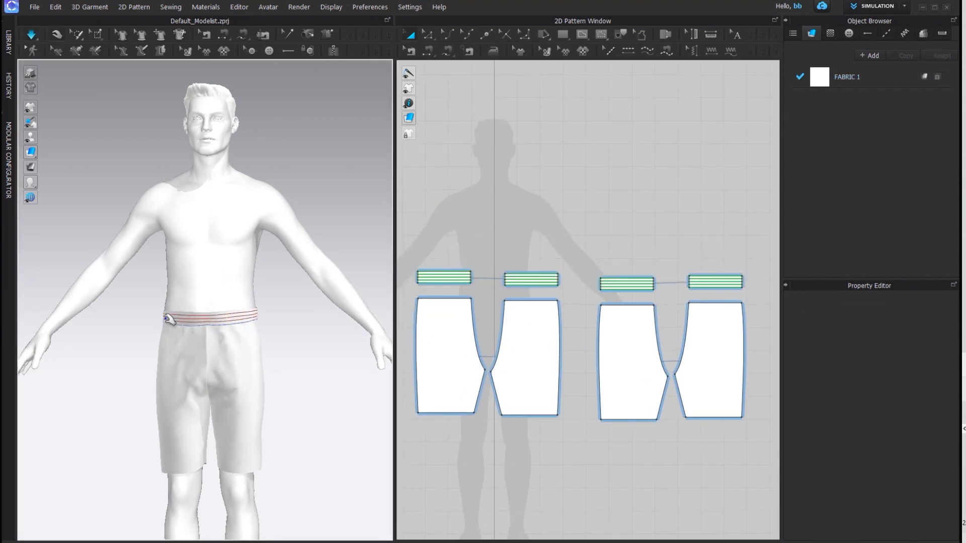
pyautogui.moveTo(169, 319); pyautogui.dragTo(95, 327)
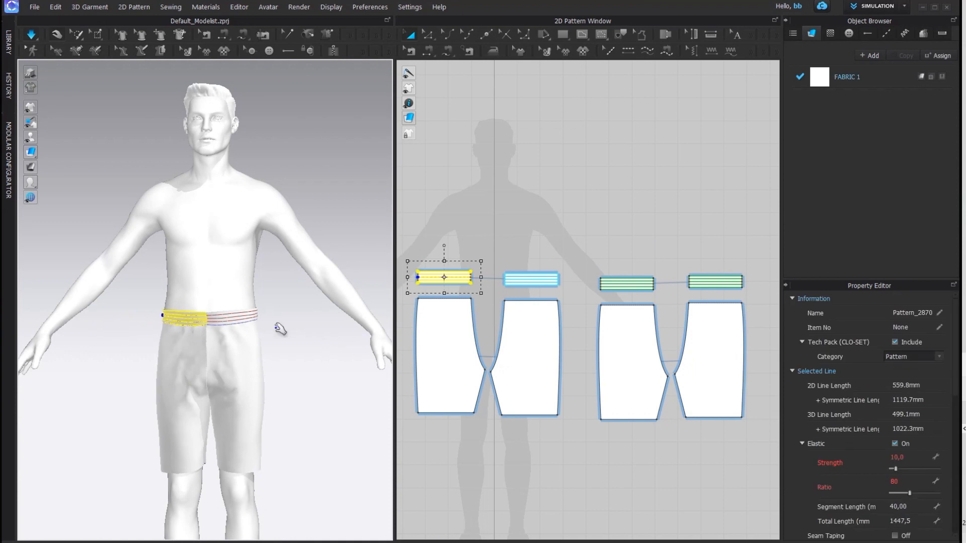
pyautogui.keyDown('alt'); pyautogui.moveTo(316, 385); pyautogui.dragTo(161, 435); pyautogui.keyUp('alt')
pyautogui.moveTo(115, 358); pyautogui.dragTo(94, 371)
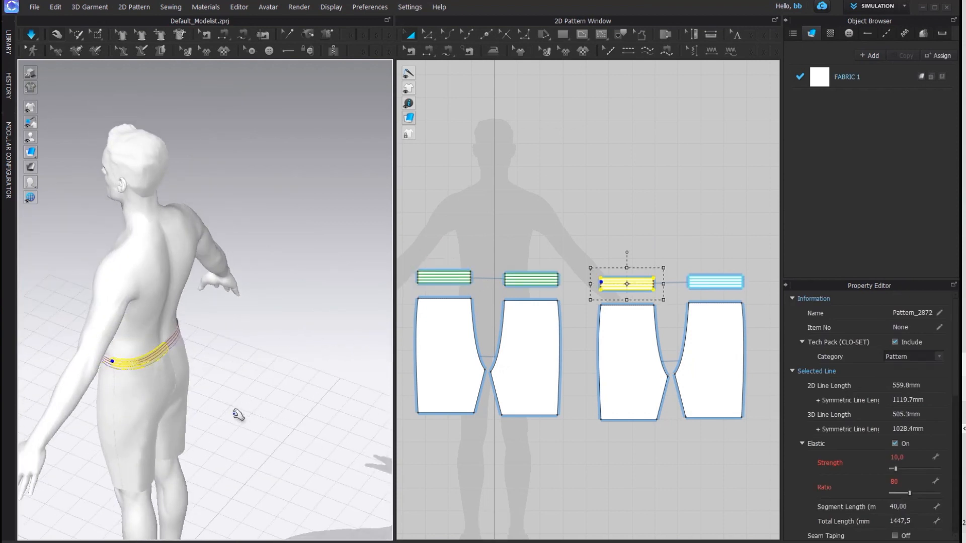
pyautogui.keyDown('alt'); pyautogui.moveTo(238, 414); pyautogui.dragTo(387, 365); pyautogui.keyUp('alt')
# Increase the elastic strength on the top edges of the front and back waistband pieces and check the simulated fit.
pyautogui.click(470, 135)
pyautogui.click(428, 34)
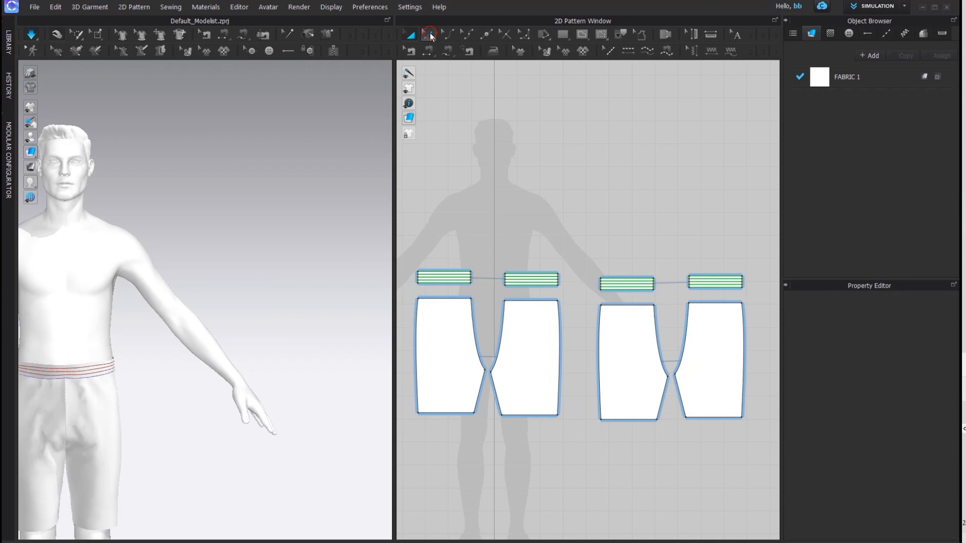
pyautogui.click(444, 271)
pyautogui.keyDown('shift'); pyautogui.click(626, 277); pyautogui.keyUp('shift')
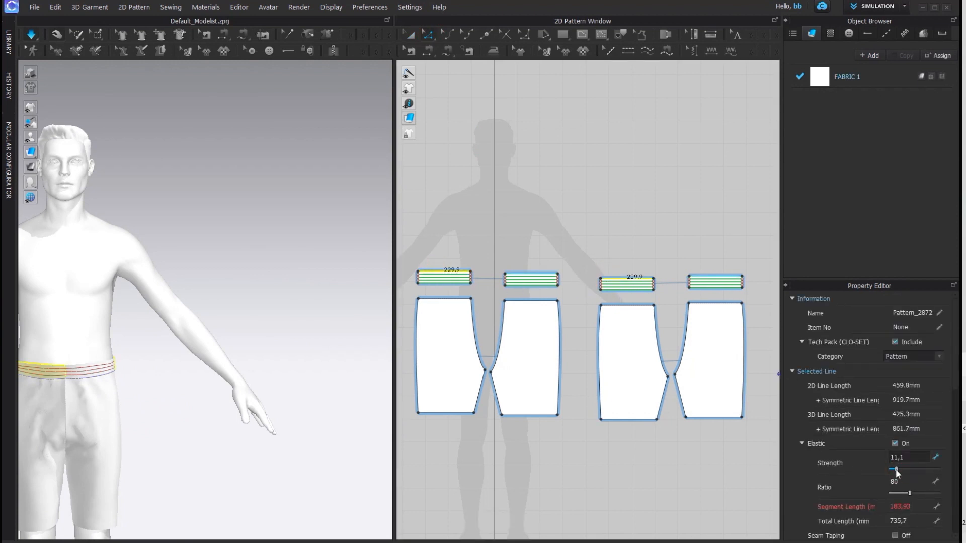
pyautogui.press('space')
pyautogui.scroll(-2, 212, 321)
pyautogui.moveTo(210, 321); pyautogui.dragTo(308, 241, button='middle')
pyautogui.keyDown('alt'); pyautogui.moveTo(309, 241); pyautogui.dragTo(314, 322); pyautogui.keyUp('alt')
pyautogui.press('space')
# Set the particle distance of all waistband and shorts pieces to 5 mm.
pyautogui.click(503, 485)
pyautogui.scroll(-3, 509, 461)
pyautogui.moveTo(682, 500); pyautogui.dragTo(682, 500)
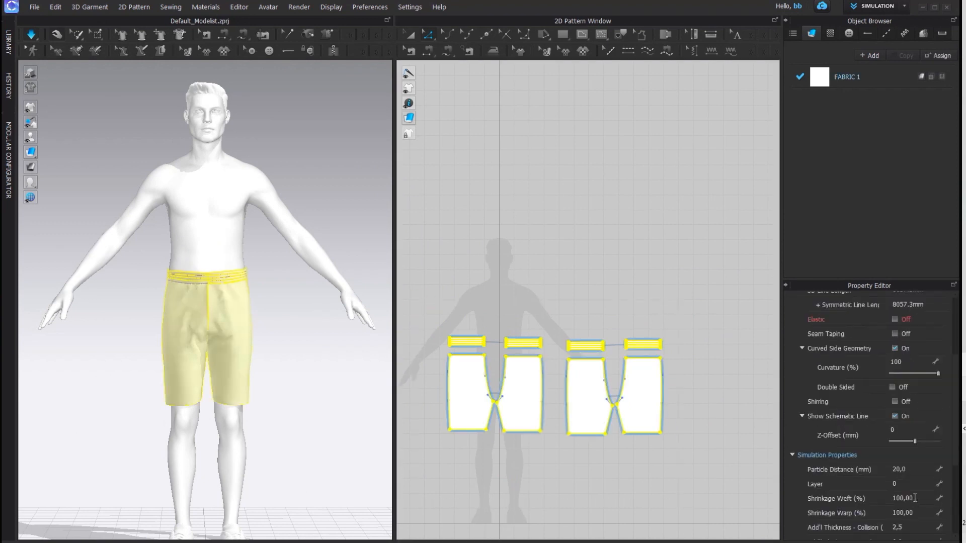
pyautogui.write('5')
pyautogui.press('Return')
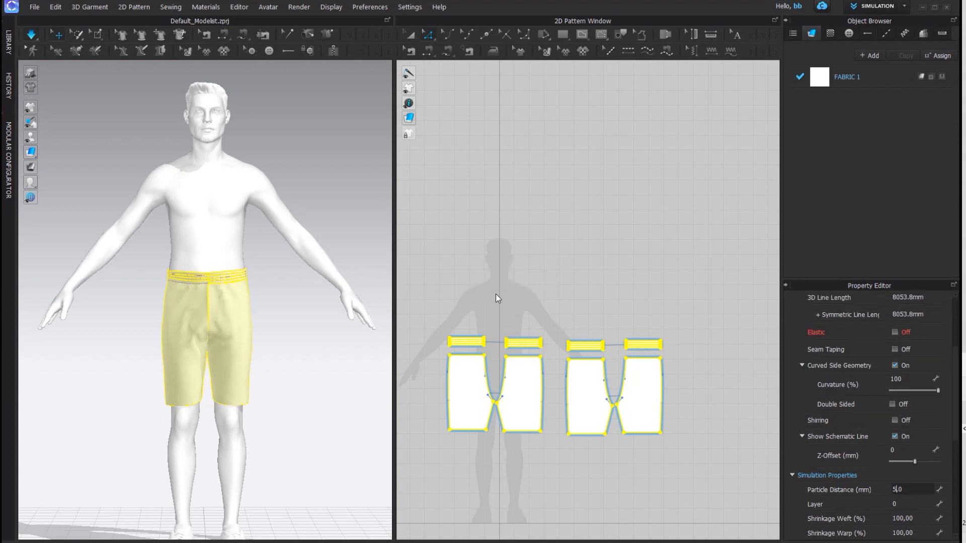
# Simulate the refined mesh, pull both front leg hems to settle the fabric, and stop the simulation.
pyautogui.click(205, 301)
pyautogui.press('space')
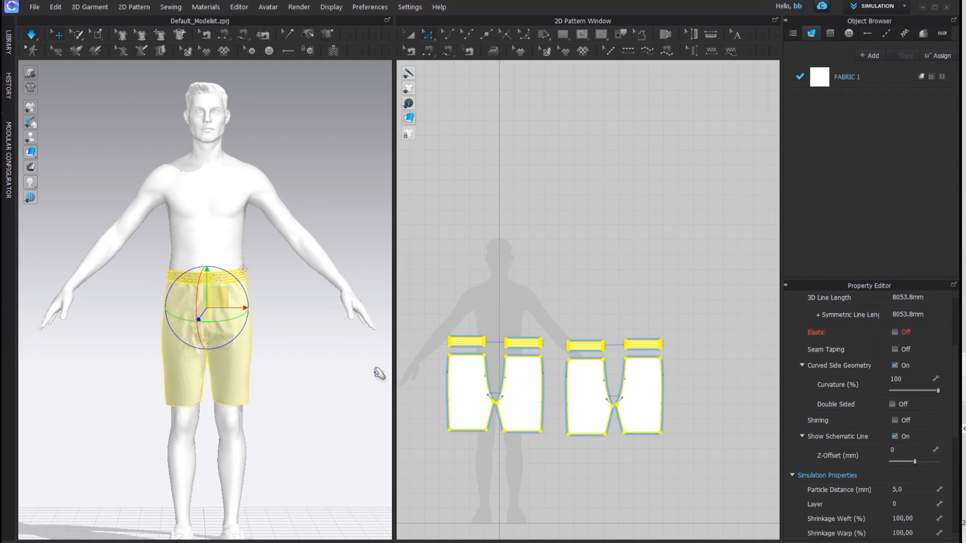
pyautogui.moveTo(196, 392); pyautogui.dragTo(233, 424)
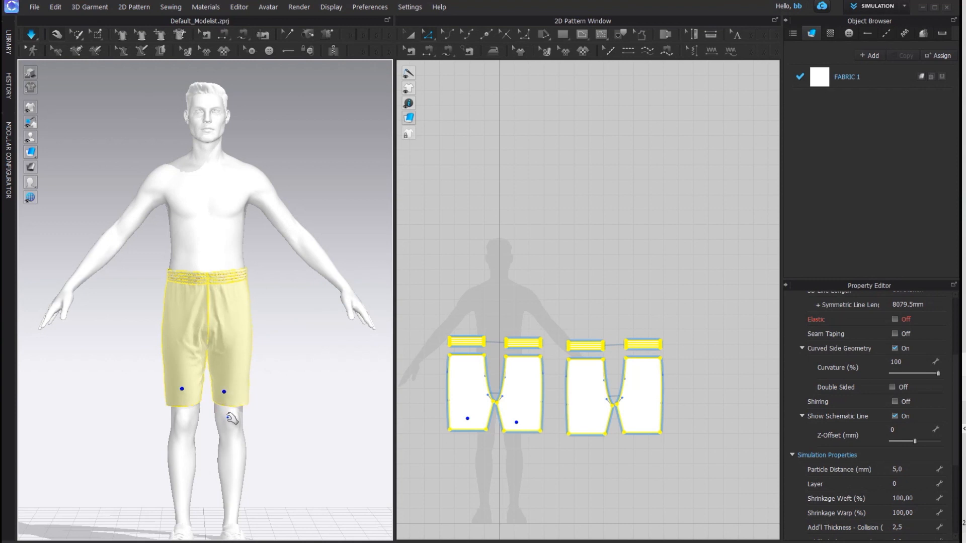
pyautogui.press('space')
# Examine the refined shorts and gathered waistband close up from the front and side.
pyautogui.moveTo(230, 414); pyautogui.dragTo(283, 397, button='right')
pyautogui.click(282, 397)
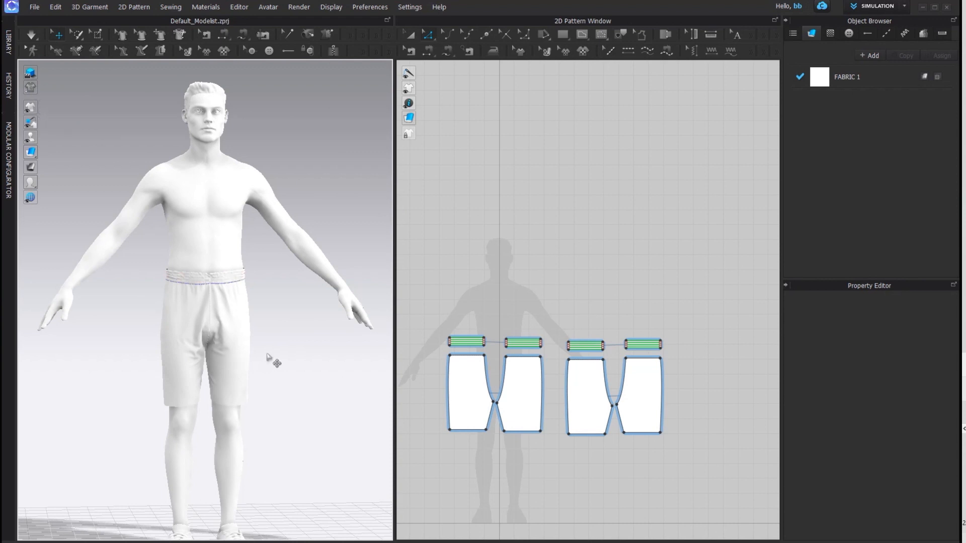
pyautogui.scroll(5, 211, 330)
pyautogui.moveTo(211, 330); pyautogui.dragTo(123, 297, button='right')
pyautogui.moveTo(362, 327); pyautogui.dragTo(304, 345, button='right')
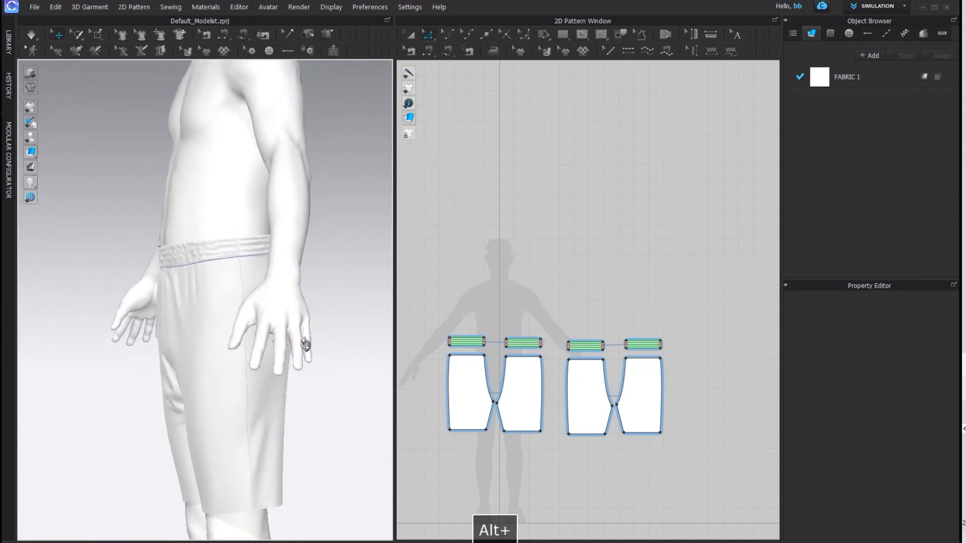
pyautogui.press('2')
pyautogui.scroll(-5, 296, 376)
pyautogui.moveTo(296, 376)
pyautogui.keyDown('alt'); pyautogui.mouseDown()
pyautogui.moveTo(414, 374)
pyautogui.moveTo(279, 379)
pyautogui.moveTo(301, 377)
pyautogui.mouseUp(); pyautogui.keyUp('alt')
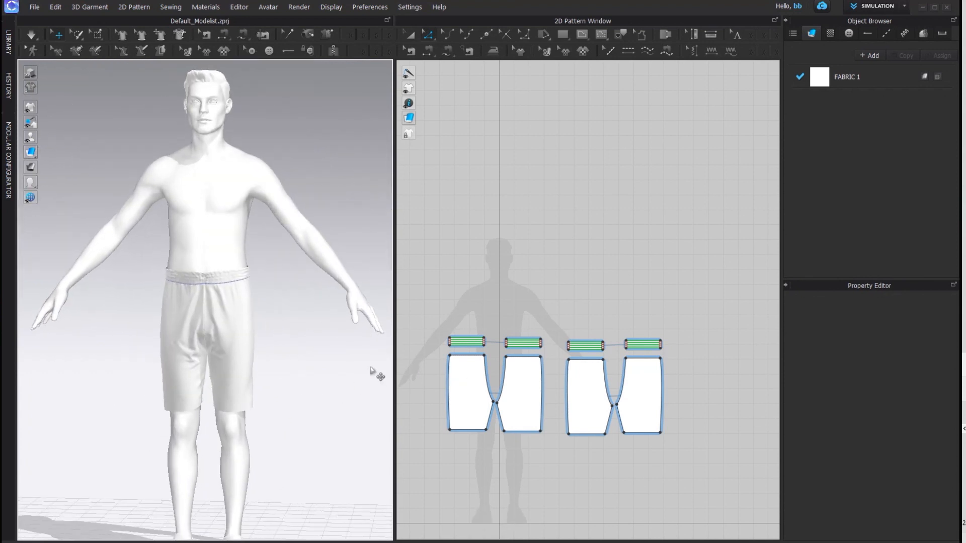
# Set Shrinkage Weft to 102% and Shrinkage Warp to 103% on all pattern pieces.
pyautogui.moveTo(417, 307); pyautogui.dragTo(741, 498)
pyautogui.click(917, 498)
pyautogui.write('102')
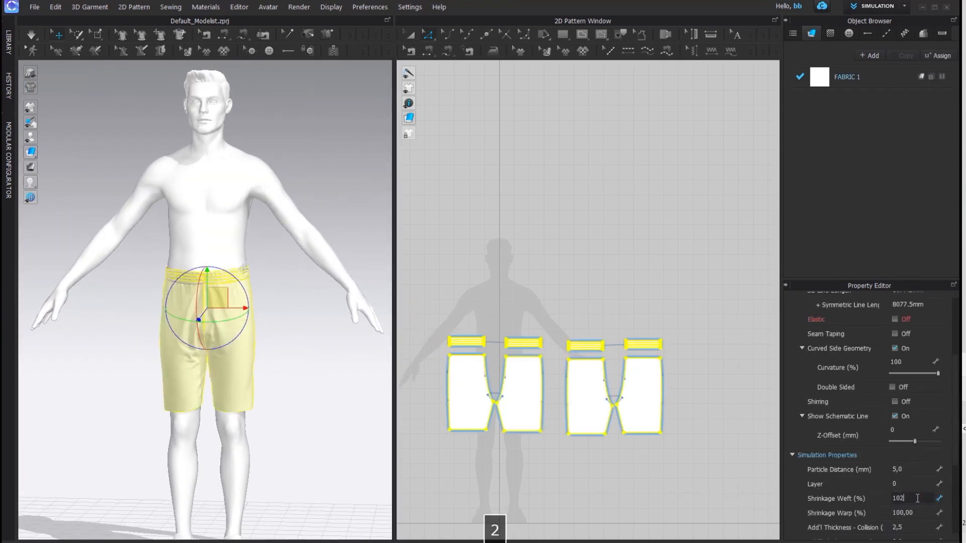
pyautogui.click(922, 511)
pyautogui.write('103')
pyautogui.press('Return')
# Simulate the shorts with the new shrinkage and pull the left leg near its side and hem.
pyautogui.press('space')
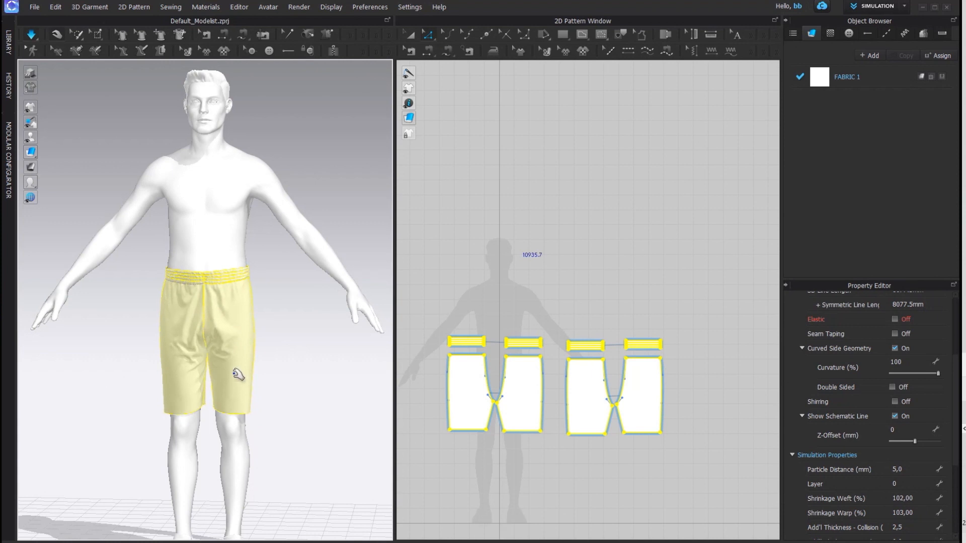
pyautogui.moveTo(244, 349); pyautogui.dragTo(253, 357)
pyautogui.click(219, 408)
pyautogui.click(292, 406)
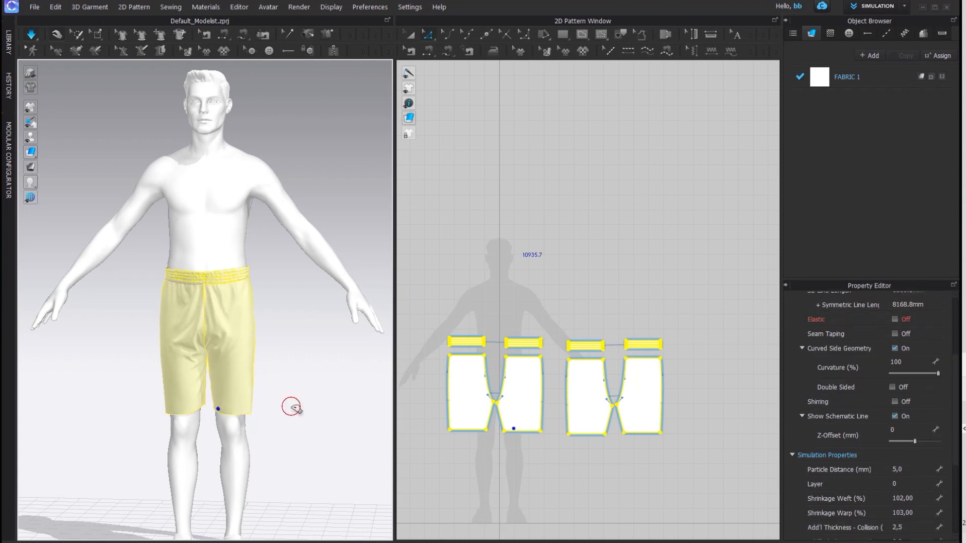
# Hide the avatar so that only the shorts are shown, and stop the simulation.
pyautogui.hotkey('shift', 'a')
pyautogui.moveTo(285, 396)
pyautogui.keyDown('alt'); pyautogui.mouseDown()
pyautogui.moveTo(364, 433)
pyautogui.moveTo(295, 393)
pyautogui.mouseUp(); pyautogui.keyUp('alt')
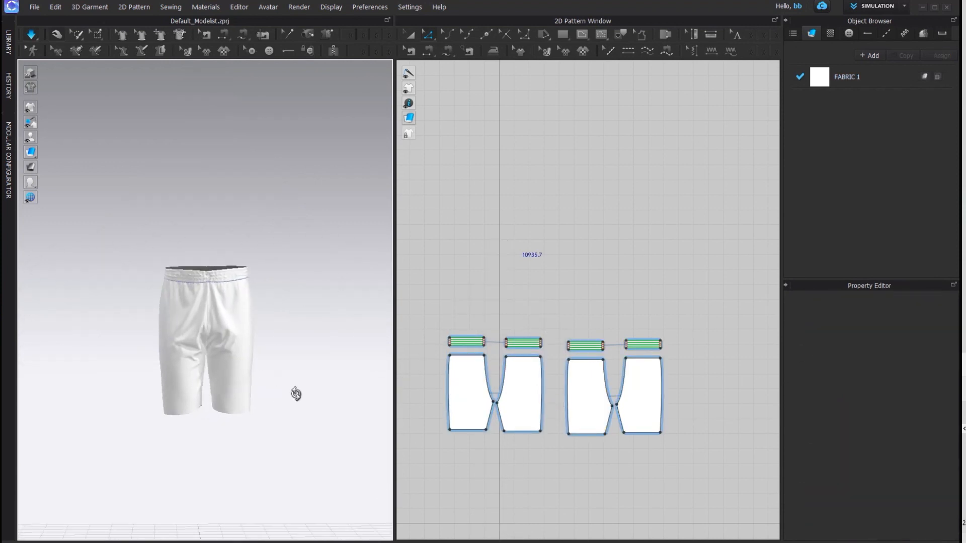
pyautogui.scroll(3, 232, 352)
pyautogui.scroll(-2, 232, 352)
pyautogui.click(409, 34)
pyautogui.press('space')
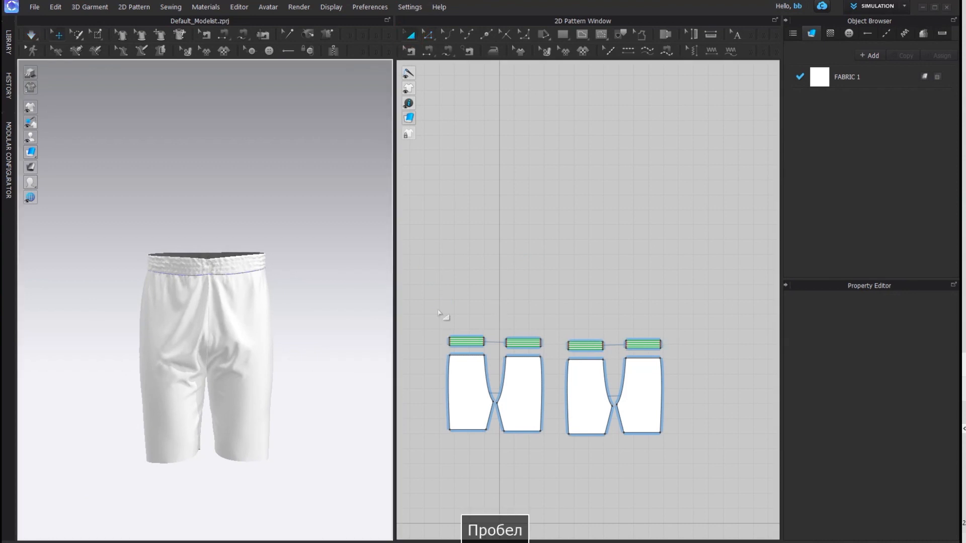
# Layer-clone the four waistband pieces over the originals and place the copies just above them in the 2D layout.
pyautogui.moveTo(426, 311); pyautogui.dragTo(672, 358)
pyautogui.rightClick(452, 340)
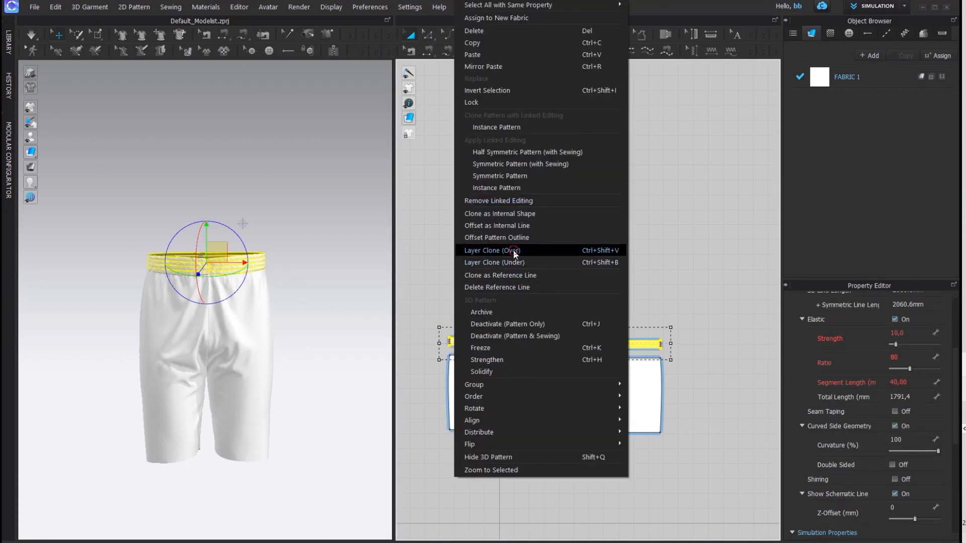
pyautogui.click(513, 249)
pyautogui.click(557, 328)
# Set Shrinkage Weft to 103% on the four cloned waistband pieces.
pyautogui.scroll(-4, 885, 433)
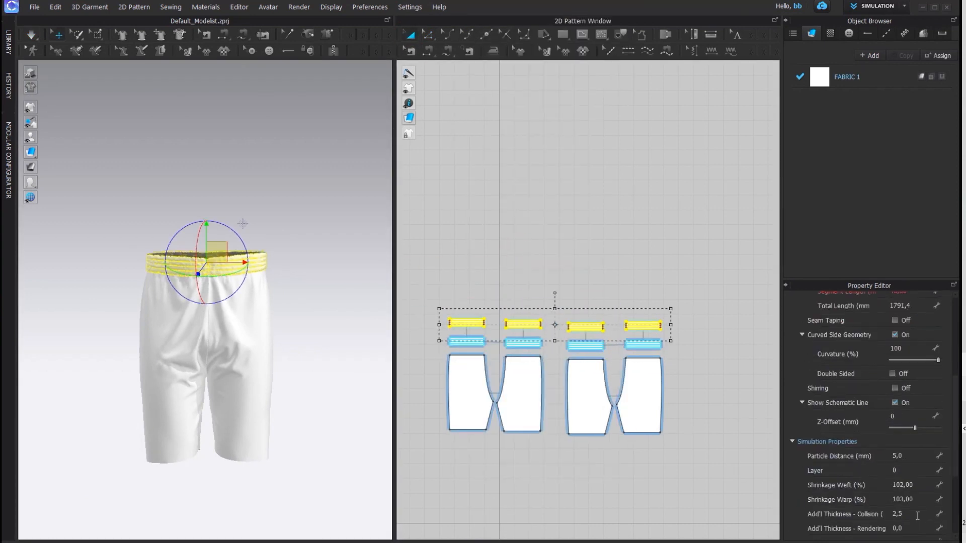
pyautogui.doubleClick(905, 454)
pyautogui.write('103')
pyautogui.press('Return')
# Simulate the double-layer waistband, stop the simulation and inspect its front center seam up close.
pyautogui.press('space')
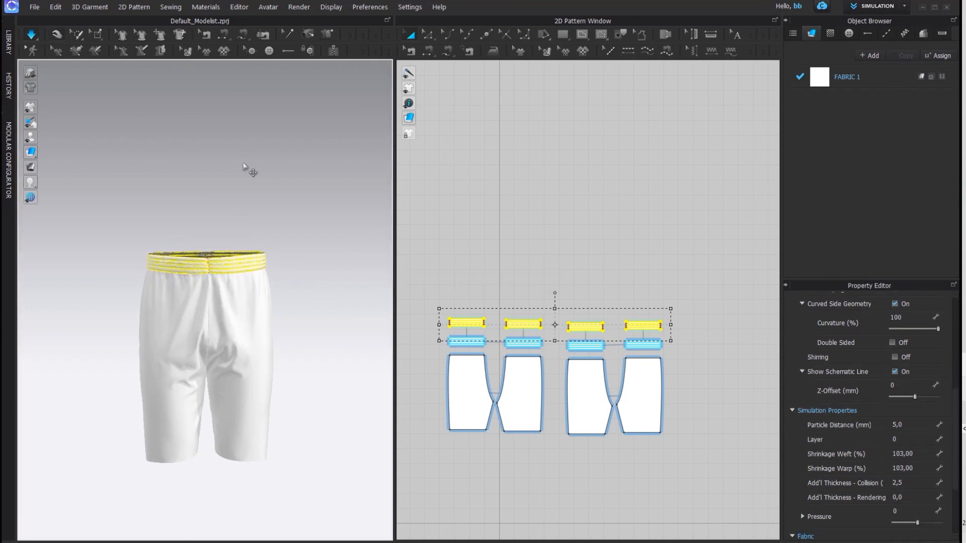
pyautogui.press('space')
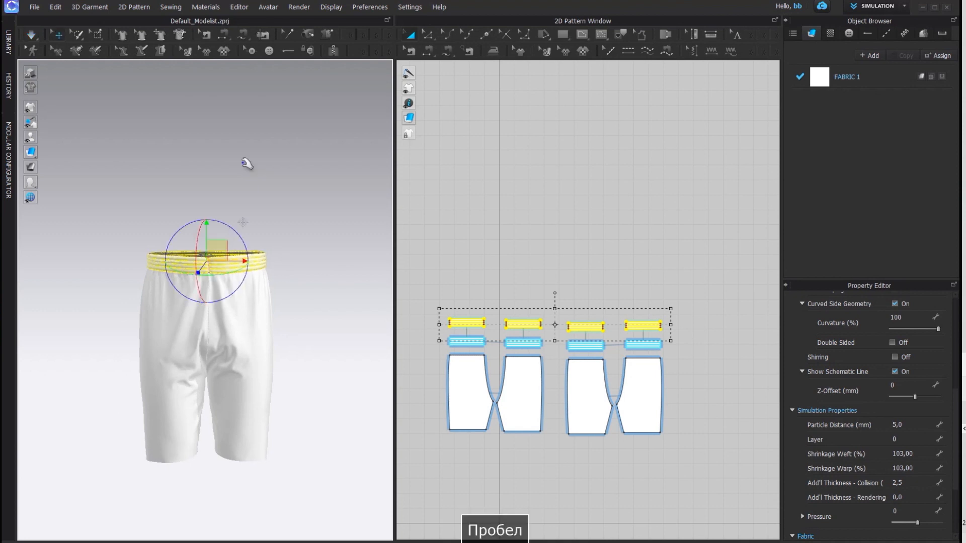
pyautogui.click(243, 161)
pyautogui.keyDown('alt'); pyautogui.moveTo(188, 218); pyautogui.dragTo(154, 217); pyautogui.keyUp('alt')
pyautogui.scroll(5, 203, 274)
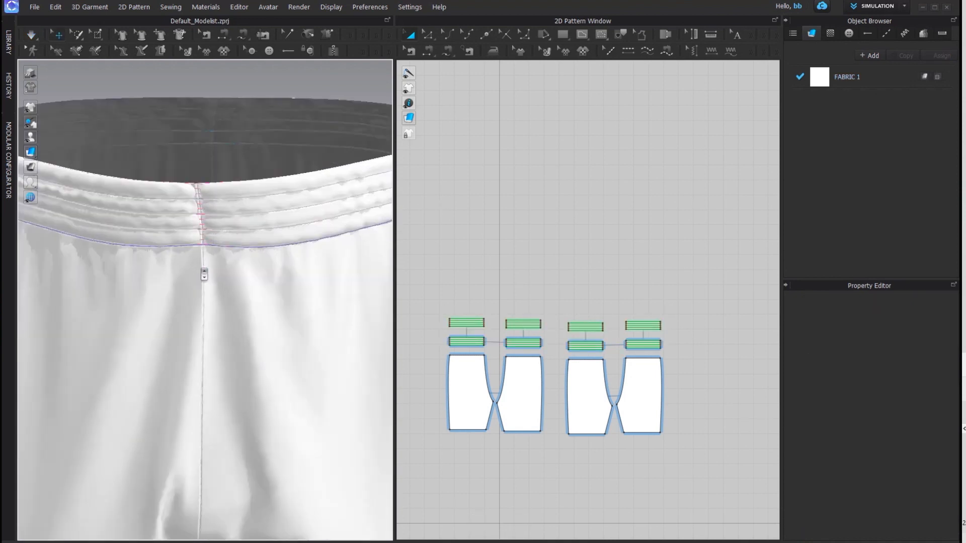
# Delete the four cloned waistband pieces above the original waistbands in the 2D layout.
pyautogui.moveTo(205, 293)
pyautogui.keyDown('alt'); pyautogui.mouseDown()
pyautogui.moveTo(312, 252)
pyautogui.moveTo(204, 257)
pyautogui.moveTo(193, 298)
pyautogui.mouseUp(); pyautogui.keyUp('alt')
pyautogui.scroll(-8, 282, 263)
pyautogui.keyDown('alt'); pyautogui.moveTo(246, 326); pyautogui.dragTo(242, 295); pyautogui.keyUp('alt')
pyautogui.scroll(4, 442, 316)
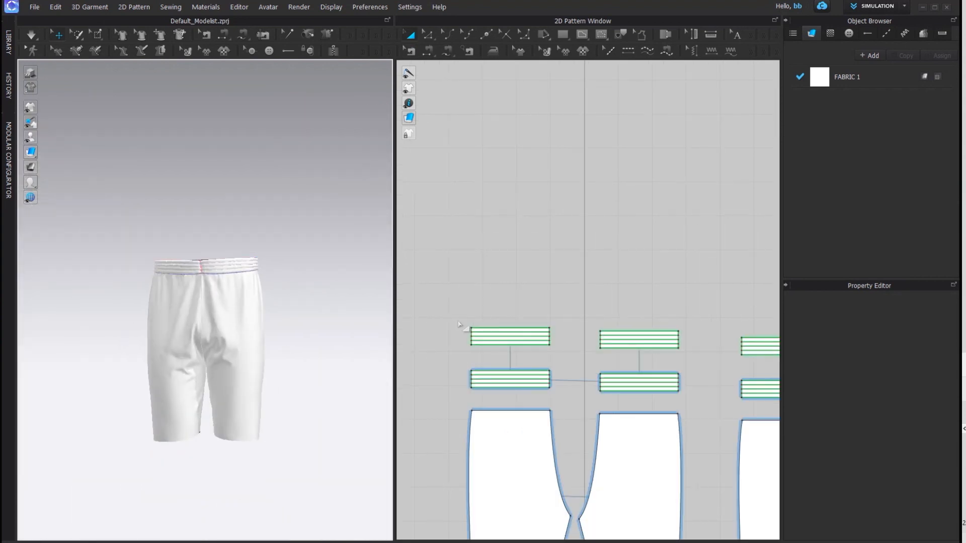
pyautogui.keyDown('alt'); pyautogui.moveTo(461, 326); pyautogui.dragTo(408, 224, button='middle'); pyautogui.keyUp('alt')
pyautogui.scroll(-5, 495, 234)
pyautogui.moveTo(663, 240); pyautogui.dragTo(665, 242)
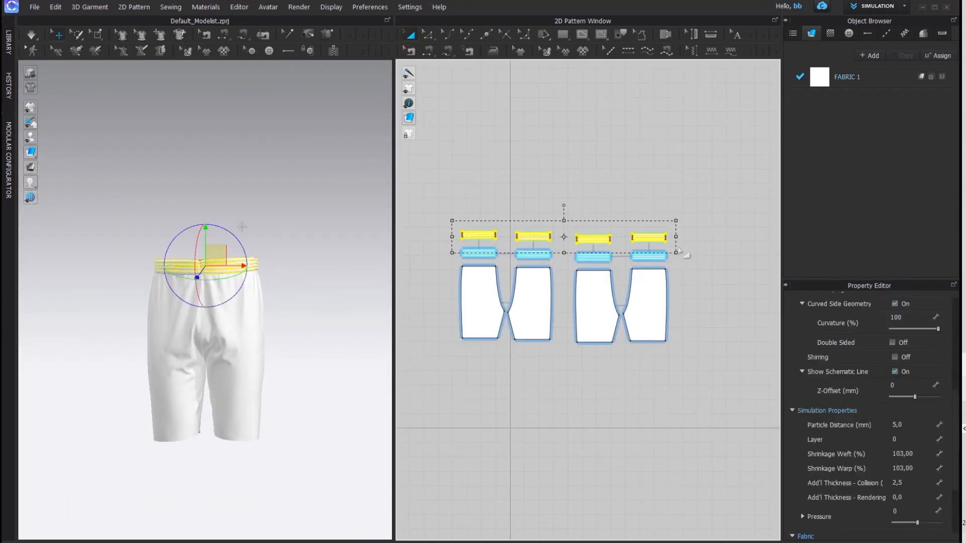
pyautogui.press('BackSpace')
# Merge the two front waistband pieces into one along their center edge.
pyautogui.click(428, 35)
pyautogui.scroll(8, 485, 299)
pyautogui.keyDown('alt'); pyautogui.moveTo(484, 296); pyautogui.dragTo(717, 299, button='middle'); pyautogui.keyUp('alt')
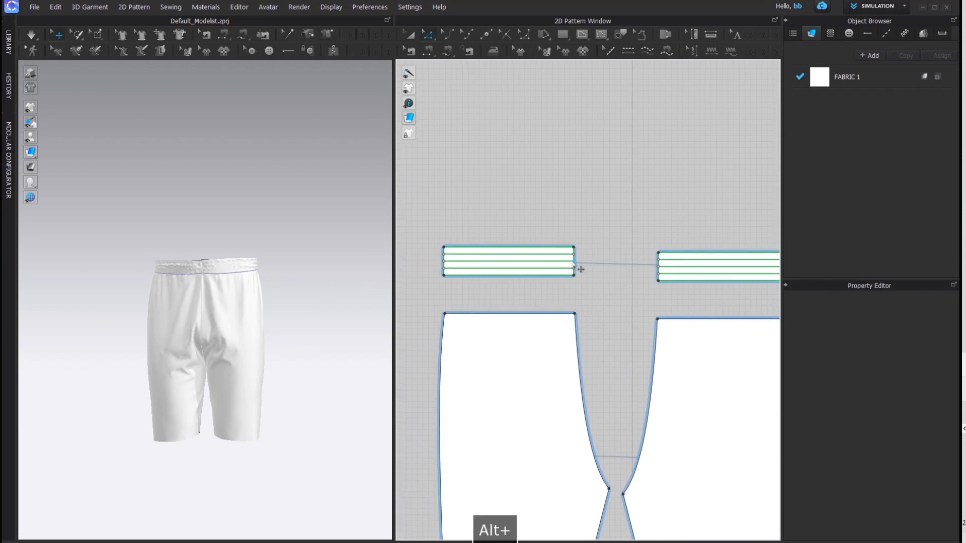
pyautogui.scroll(3, 575, 253)
pyautogui.click(574, 253)
pyautogui.rightClick(574, 253)
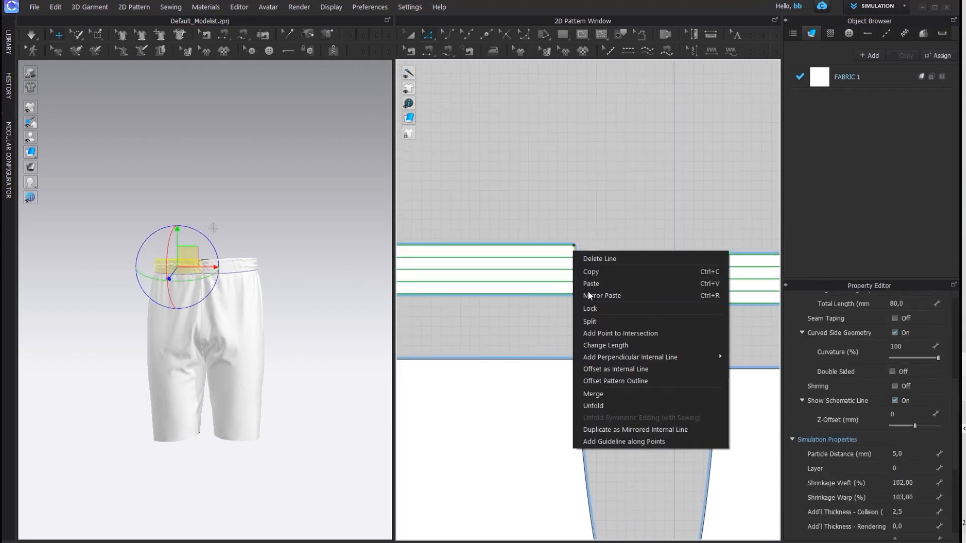
pyautogui.click(615, 393)
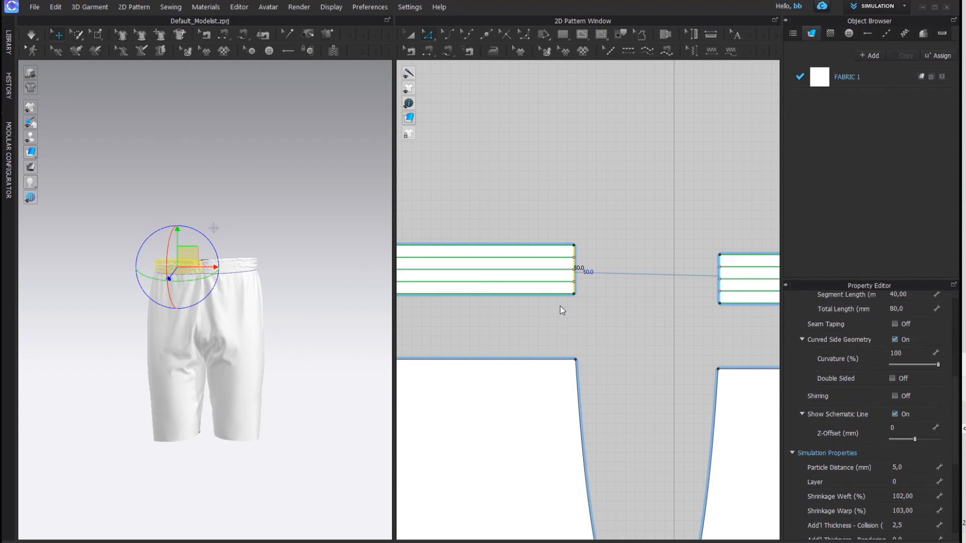
# Merge the two back waistband pieces along their center edge and briefly simulate the shorts.
pyautogui.scroll(-6, 555, 297)
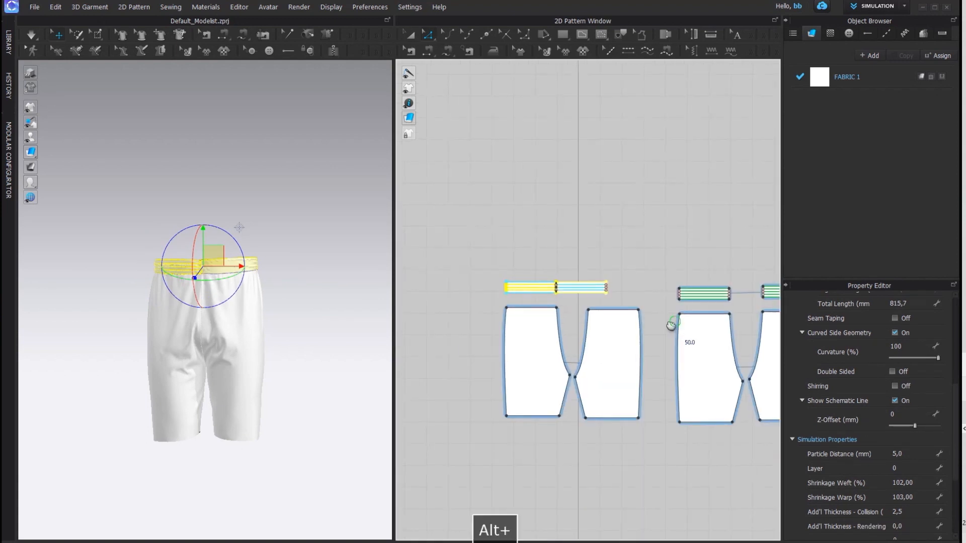
pyautogui.keyDown('alt'); pyautogui.moveTo(727, 298); pyautogui.dragTo(579, 319, button='middle'); pyautogui.keyUp('alt')
pyautogui.scroll(5, 580, 319)
pyautogui.press('a')
pyautogui.click(702, 301)
pyautogui.moveTo(702, 301); pyautogui.dragTo(603, 309)
pyautogui.press('z')
pyautogui.scroll(5, 570, 302)
pyautogui.rightClick(600, 318)
pyautogui.click(623, 460)
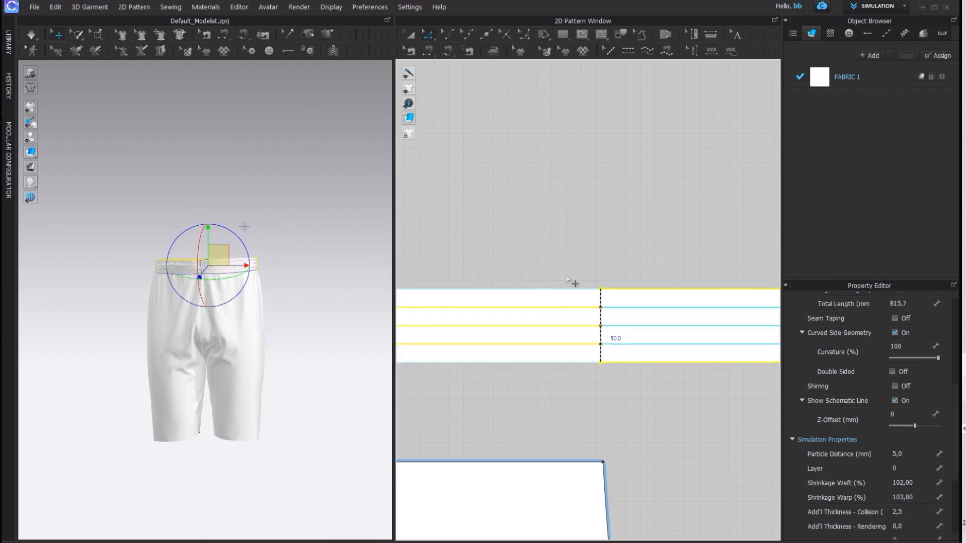
pyautogui.press('space')
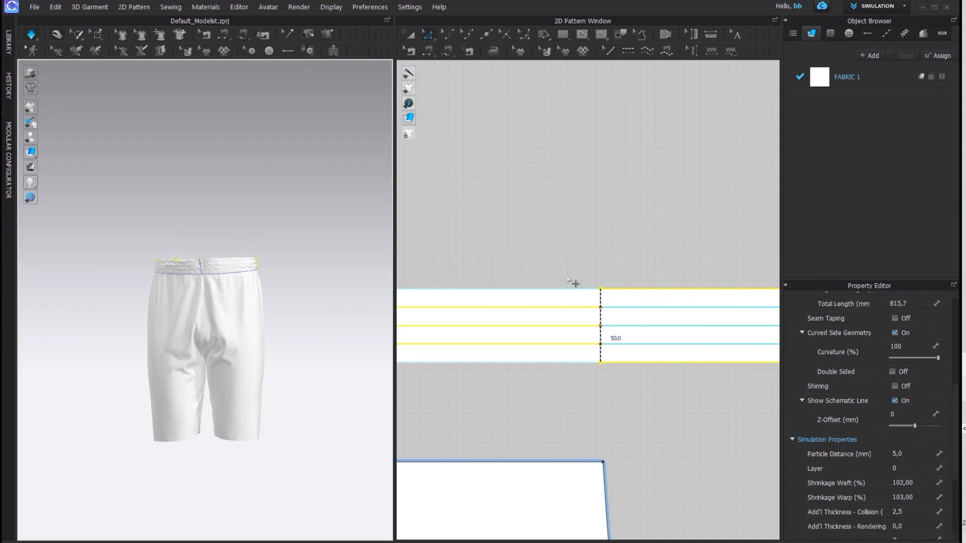
pyautogui.press('space')
# Layer-clone the merged front waistband over the original and place the copy just above it in the 2D layout.
pyautogui.scroll(-5, 571, 280)
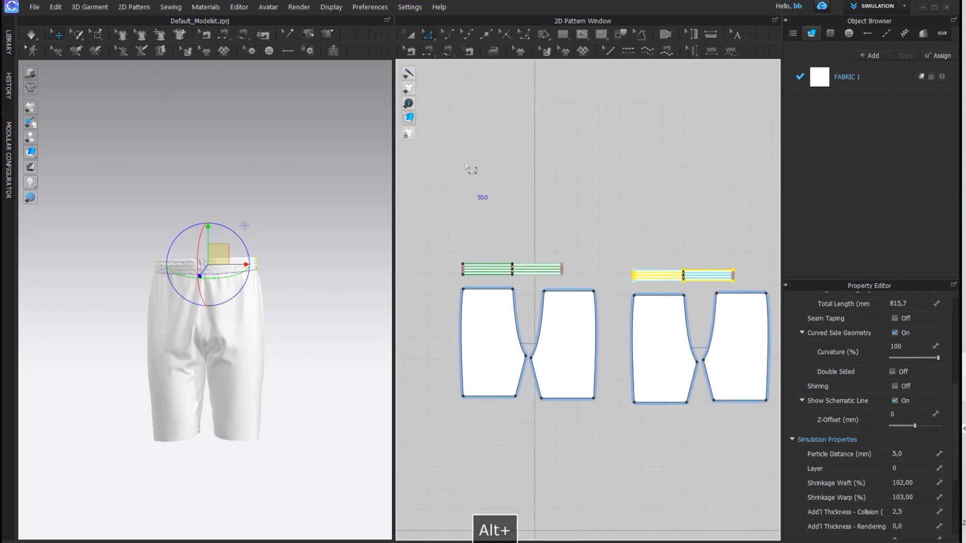
pyautogui.moveTo(433, 214); pyautogui.dragTo(771, 289)
pyautogui.rightClick(536, 273)
pyautogui.moveTo(459, 242); pyautogui.dragTo(567, 281)
pyautogui.rightClick(538, 268)
pyautogui.rightClick(483, 269)
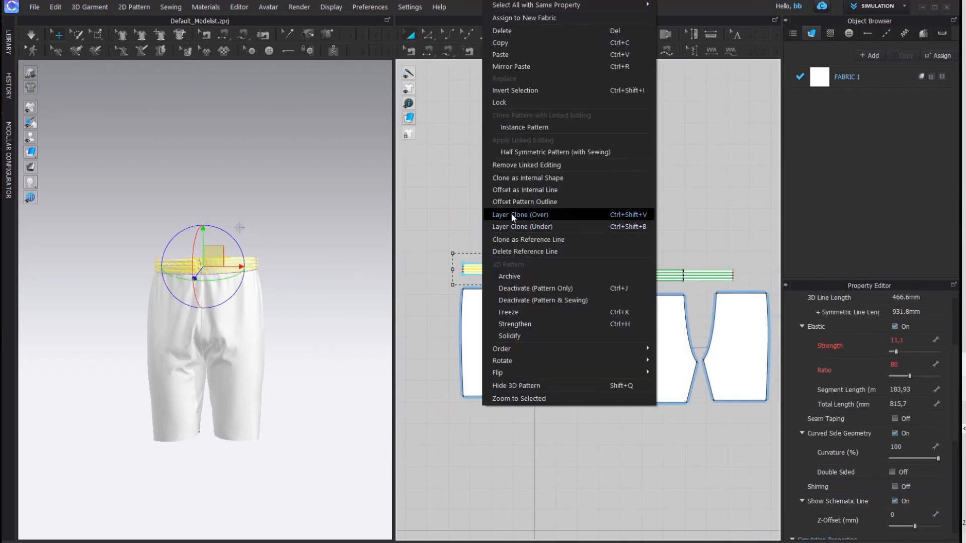
pyautogui.click(513, 215)
pyautogui.click(512, 249)
# Layer-clone the merged back waistband over the original, place the copy just above it, and simulate briefly.
pyautogui.click(622, 249)
pyautogui.moveTo(742, 288); pyautogui.dragTo(743, 289)
pyautogui.rightClick(650, 274)
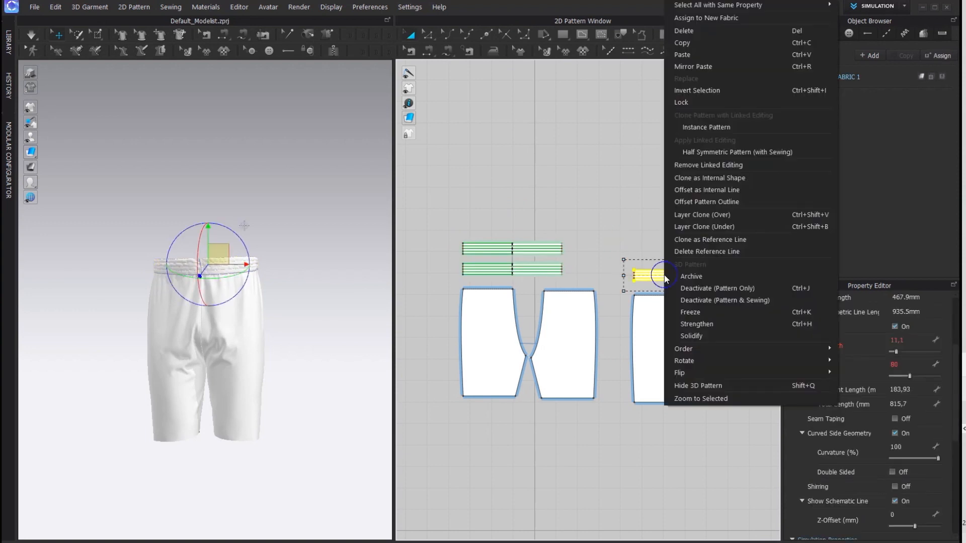
pyautogui.click(690, 219)
pyautogui.click(683, 254)
pyautogui.press('space')
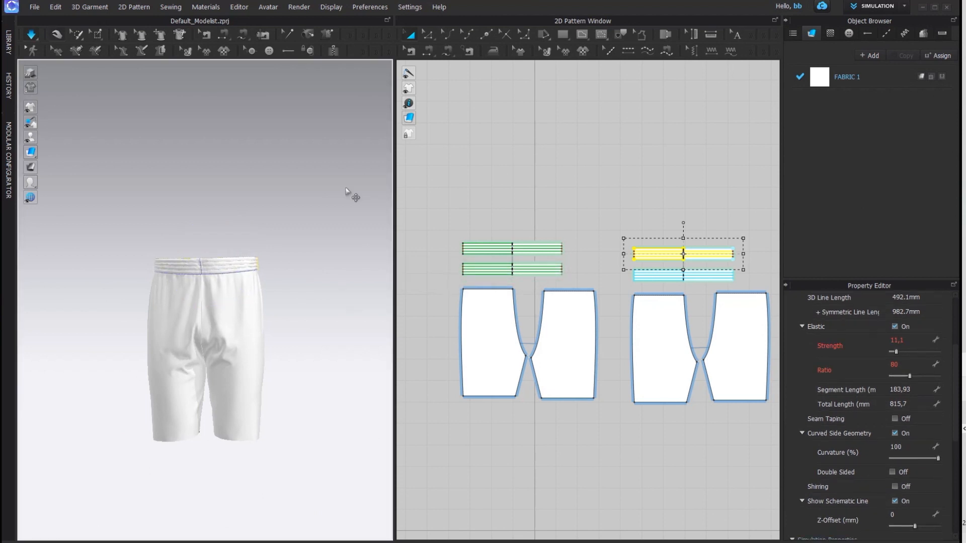
pyautogui.press('space')
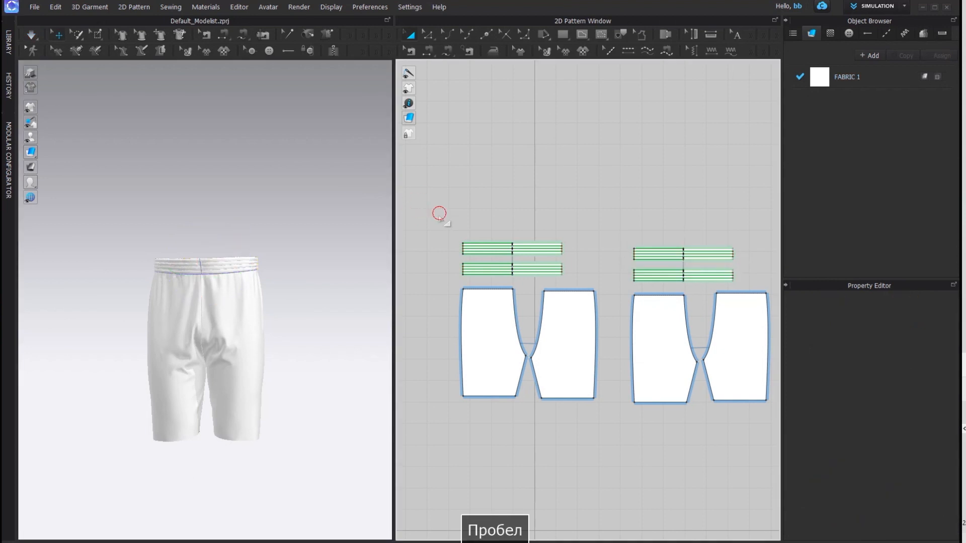
# Freeze all front and back waistband pieces, including both cloned layers.
pyautogui.moveTo(437, 216); pyautogui.dragTo(726, 276)
pyautogui.rightClick(647, 277)
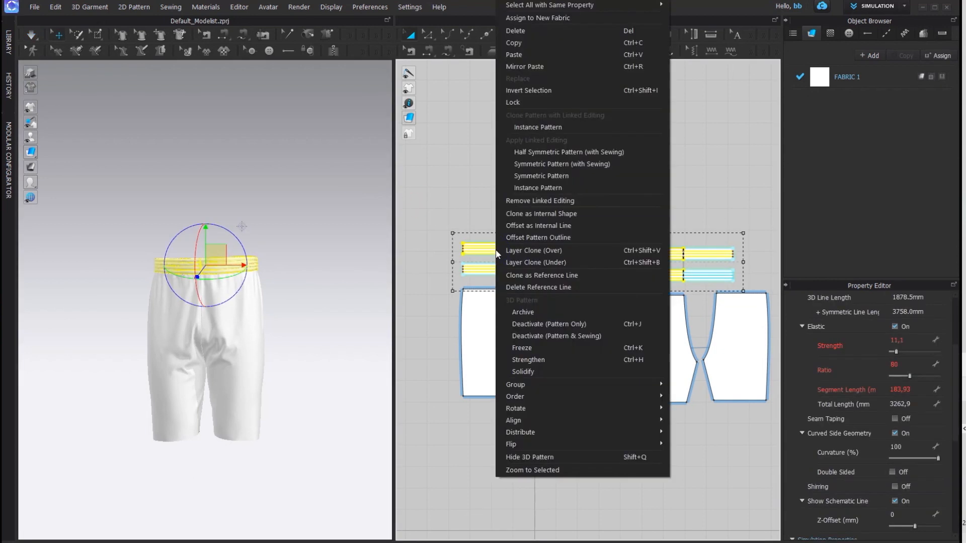
pyautogui.click(530, 352)
# Set the particle distance of the four main shorts panels to 20 mm and start the simulation.
pyautogui.moveTo(453, 440); pyautogui.dragTo(791, 296)
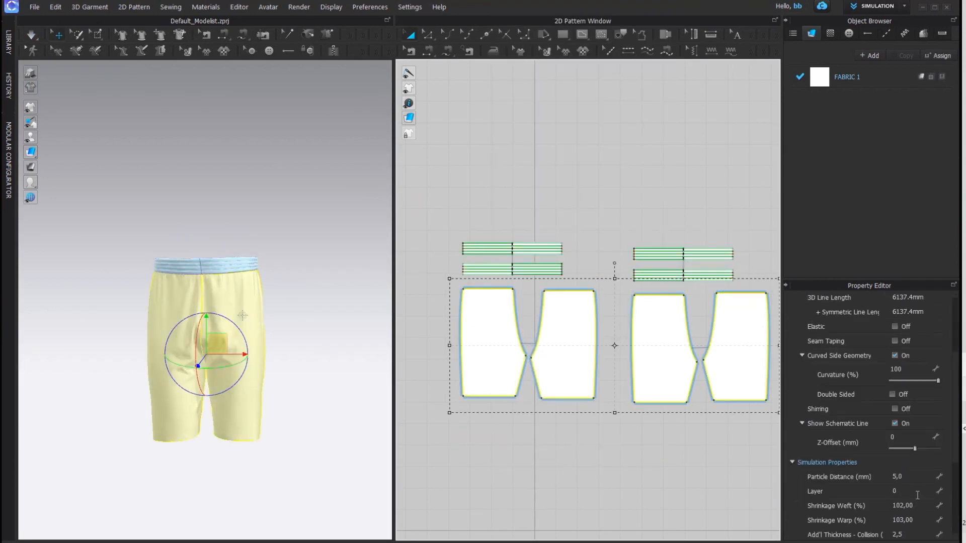
pyautogui.click(911, 476)
pyautogui.write('20')
pyautogui.press('Return')
pyautogui.click(521, 446)
pyautogui.press('space')
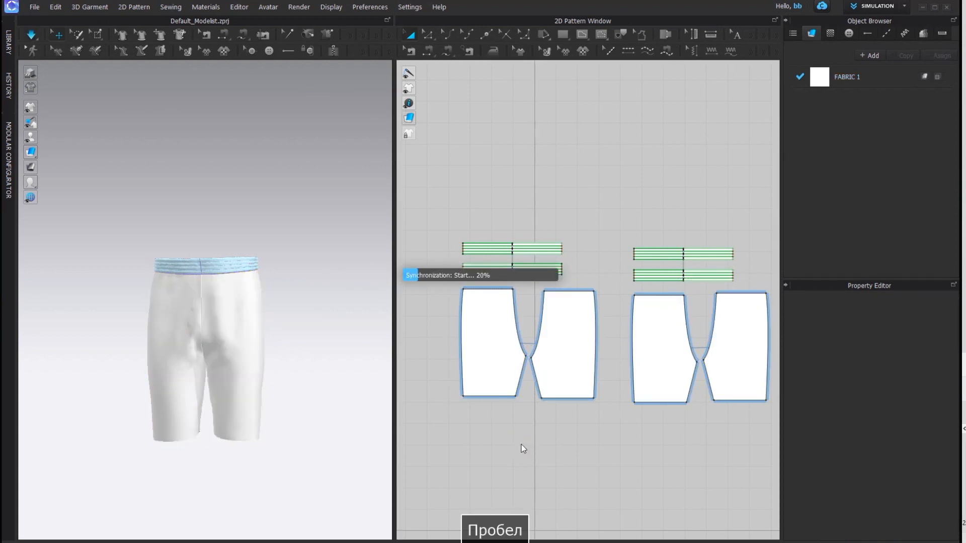
pyautogui.click(582, 33)
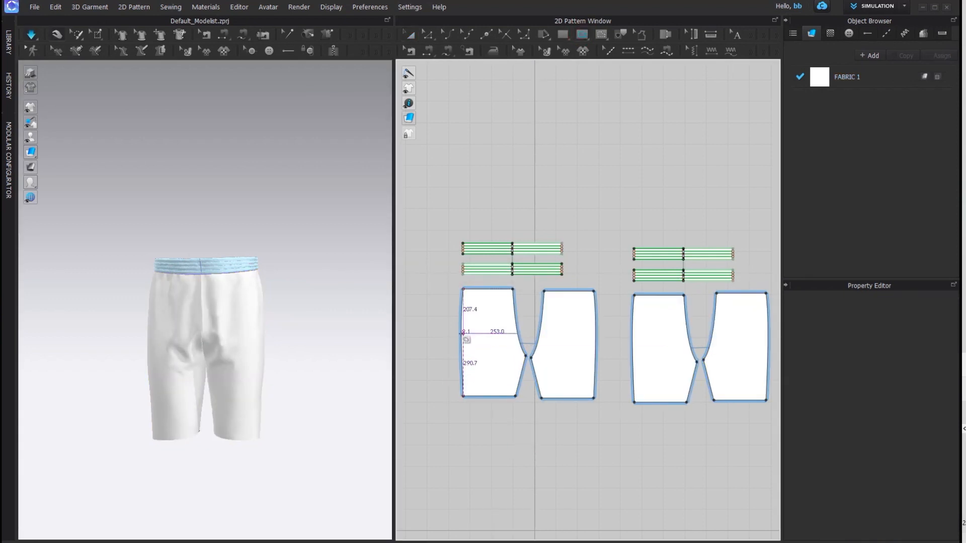
pyautogui.scroll(2, 461, 344)
pyautogui.scroll(2, 461, 335)
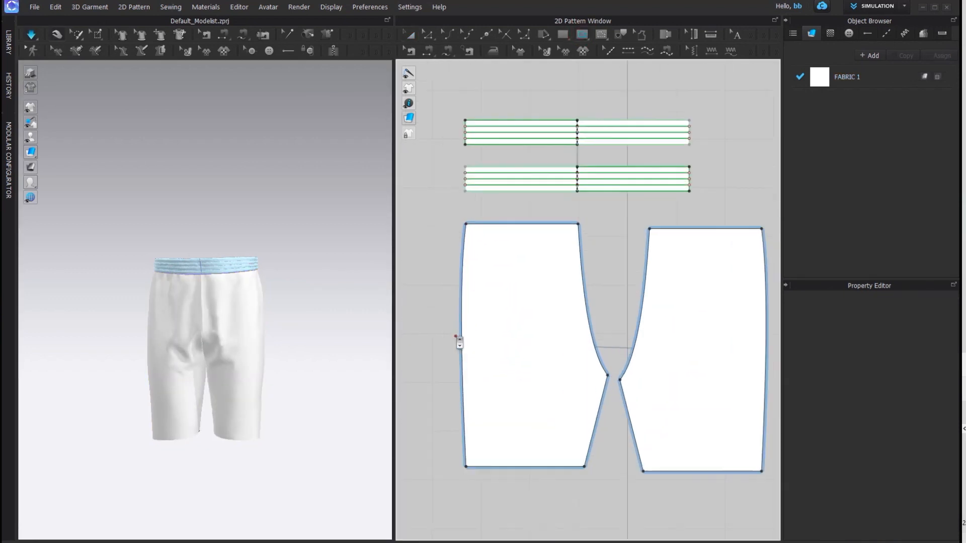
pyautogui.click(466, 340)
pyautogui.click(531, 313)
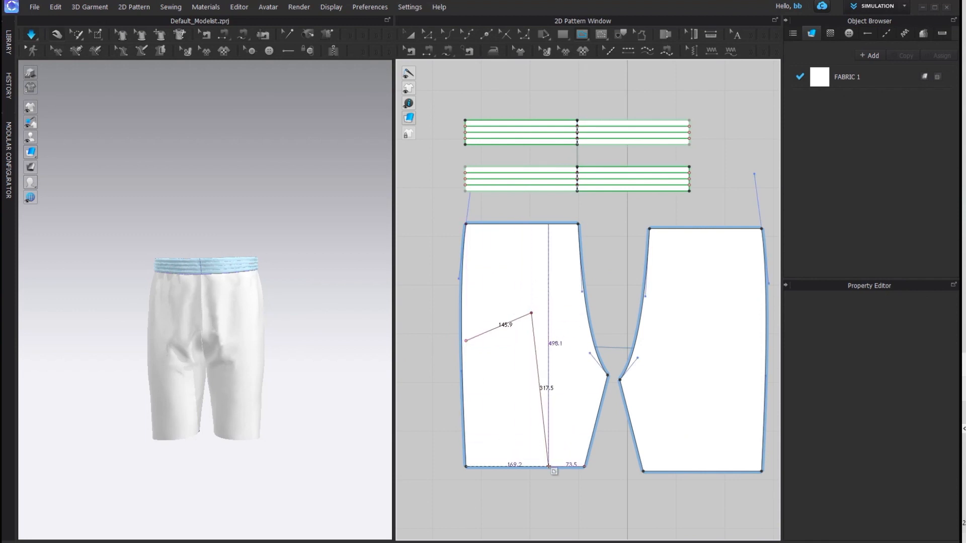
pyautogui.click(411, 35)
pyautogui.press('g')
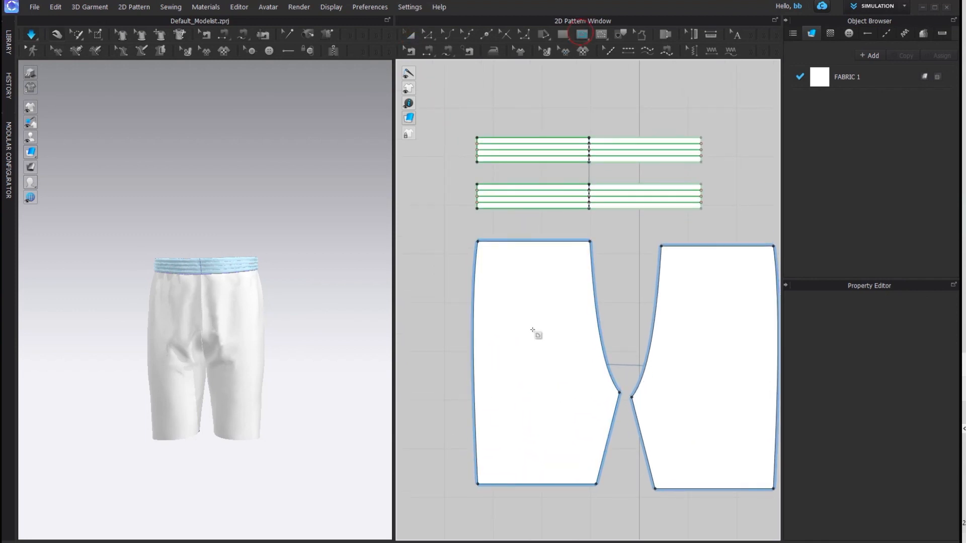
pyautogui.click(476, 397)
pyautogui.click(480, 314)
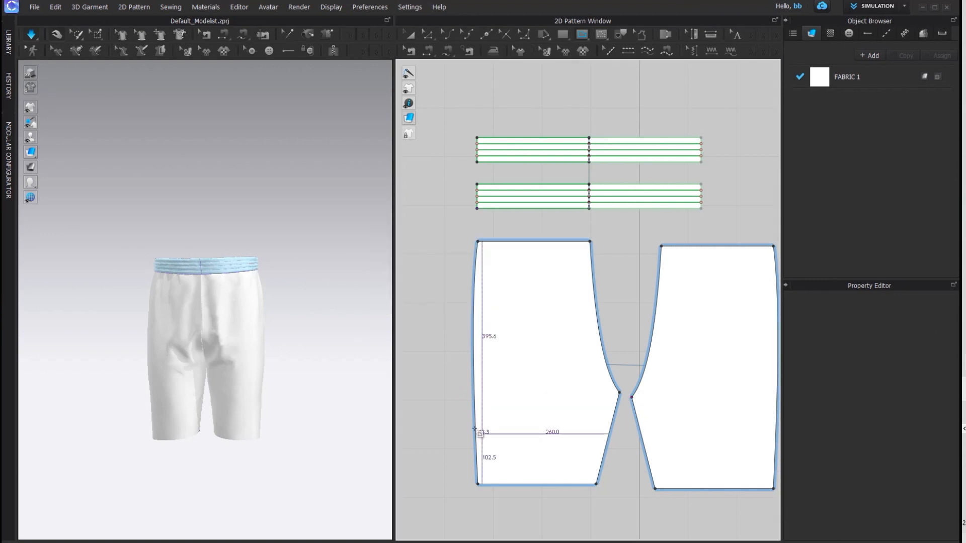
# Draw a bent internal line about 452 mm long on the front panel, from the side seam up to a peak and down to the hem.
pyautogui.click(475, 416)
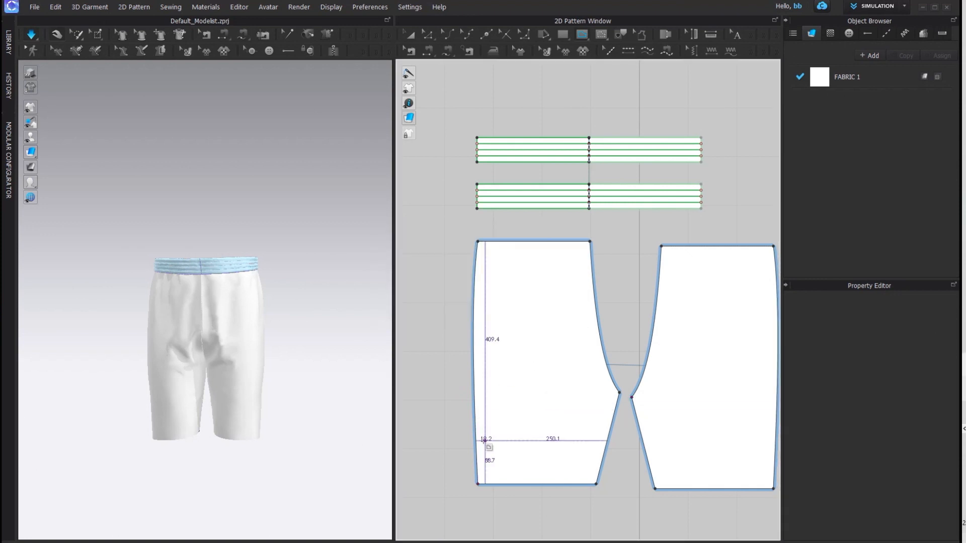
pyautogui.click(528, 352)
pyautogui.doubleClick(565, 485)
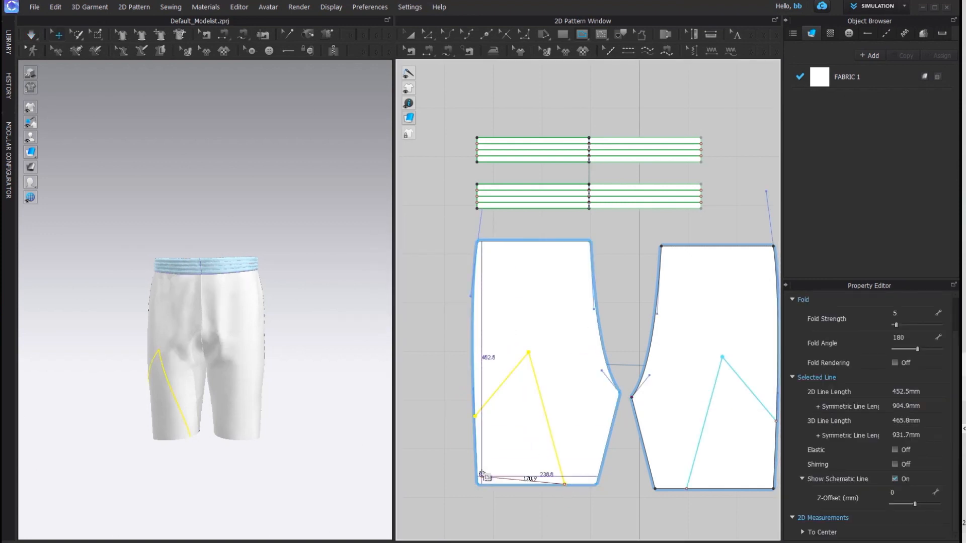
pyautogui.click(564, 485)
pyautogui.click(580, 35)
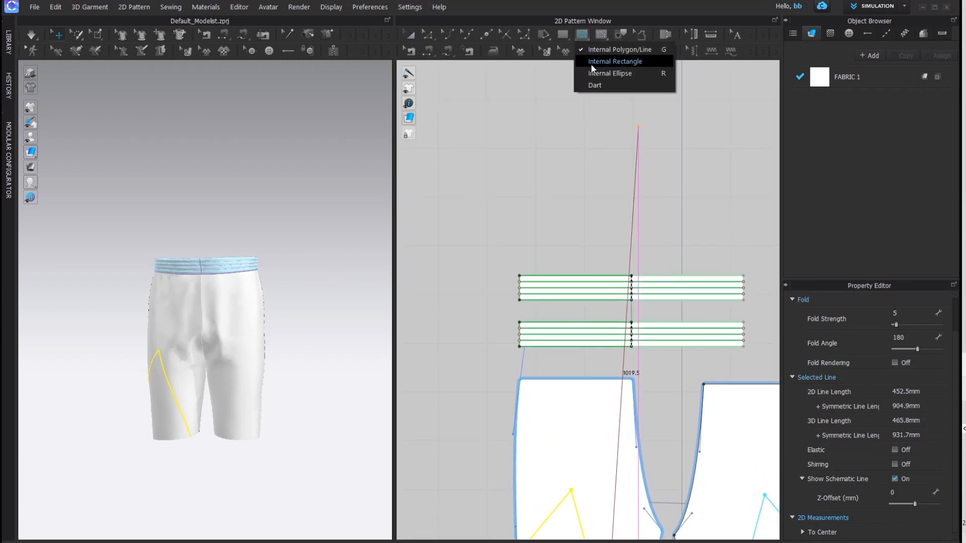
pyautogui.click(588, 39)
pyautogui.scroll(-3, 589, 426)
pyautogui.keyDown('alt'); pyautogui.moveTo(588, 427); pyautogui.dragTo(548, 235, button='middle'); pyautogui.keyUp('alt')
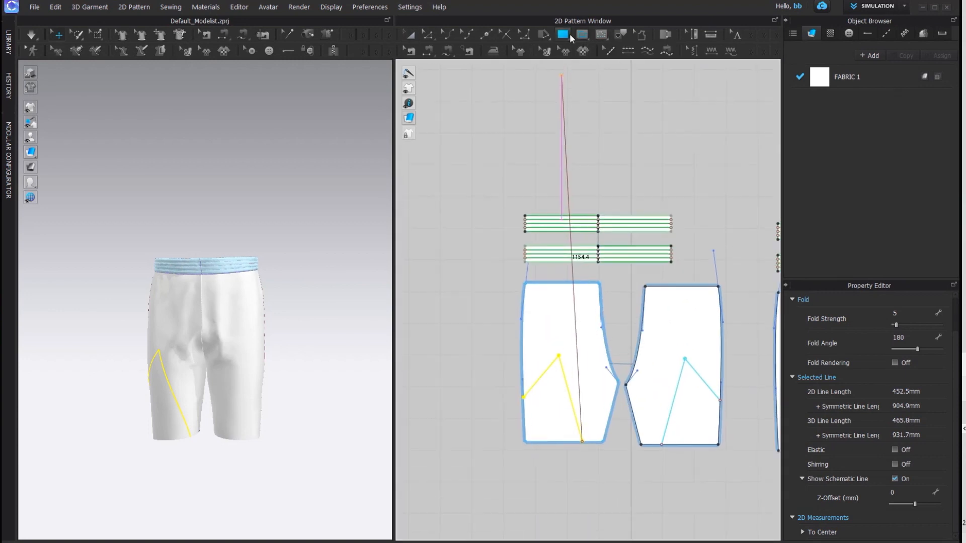
pyautogui.click(411, 35)
pyautogui.keyDown('alt'); pyautogui.moveTo(590, 386); pyautogui.dragTo(549, 234, button='middle'); pyautogui.keyUp('alt')
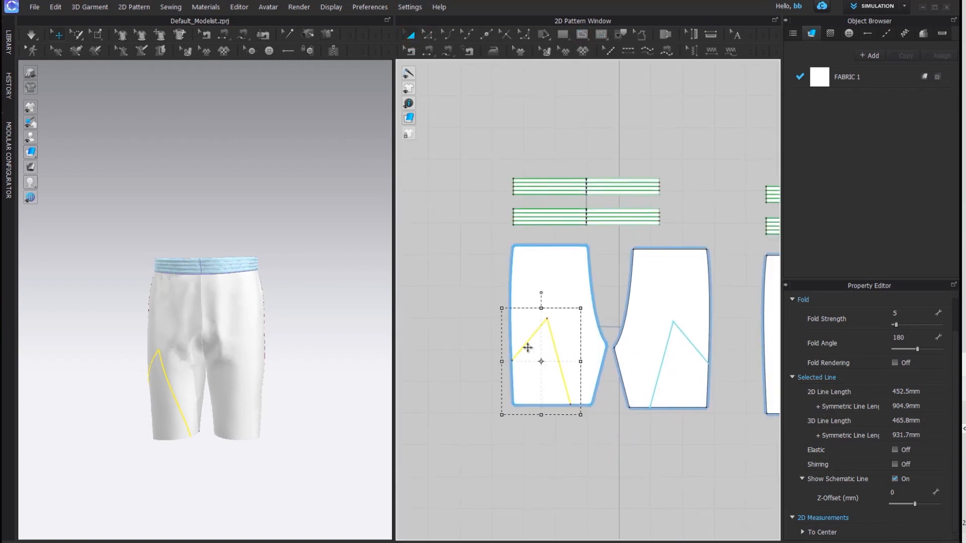
# Cut and sew the front panels along the internal lines and move the separated lower side pieces slightly down.
pyautogui.rightClick(523, 349)
pyautogui.moveTo(565, 270)
pyautogui.click(702, 269)
pyautogui.rightClick(529, 340)
pyautogui.click(567, 234)
pyautogui.moveTo(528, 367); pyautogui.dragTo(528, 383)
pyautogui.moveTo(687, 386); pyautogui.dragTo(693, 399)
# Add a second fabric and set its color to dark gray #515151.
pyautogui.click(744, 312)
pyautogui.click(869, 55)
pyautogui.click(933, 521)
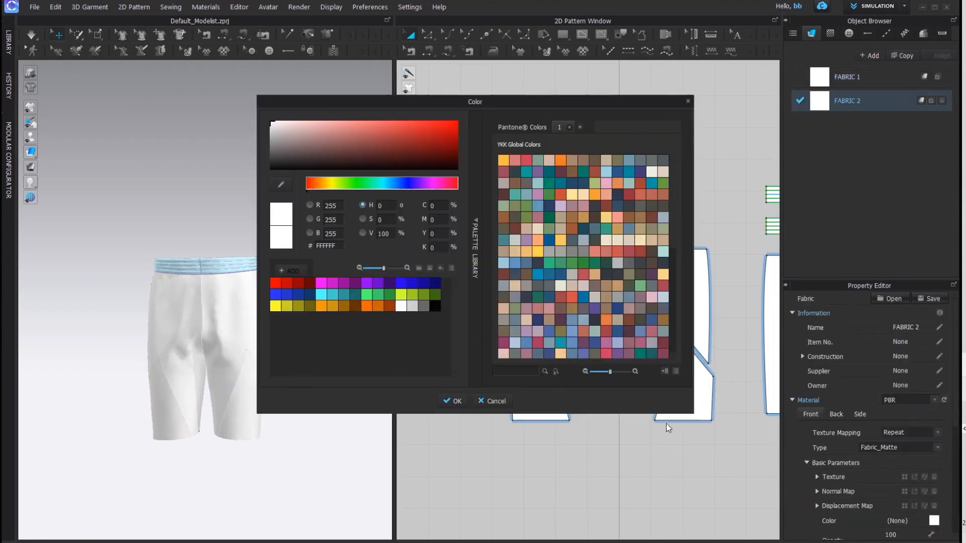
pyautogui.click(477, 308)
pyautogui.click(272, 156)
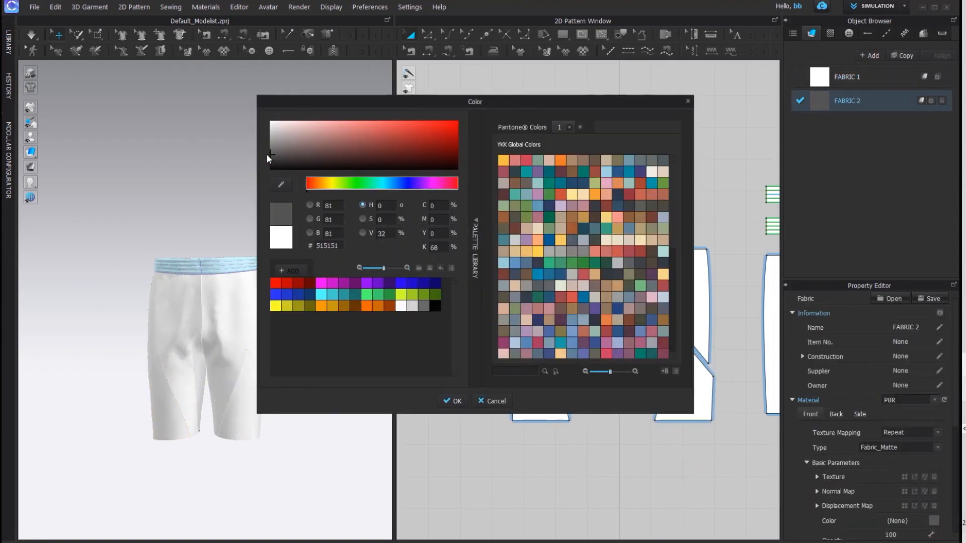
pyautogui.click(455, 401)
# Assign FABRIC 2 to the two lower side pieces of the front panels.
pyautogui.click(534, 375)
pyautogui.keyDown('shift'); pyautogui.click(672, 404); pyautogui.keyUp('shift')
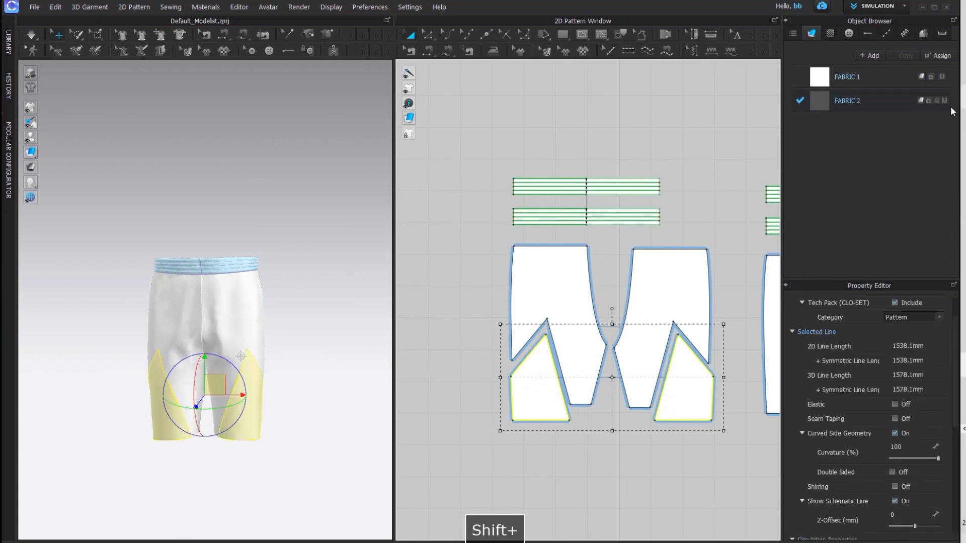
pyautogui.click(942, 101)
pyautogui.click(623, 234)
# Set the color of FABRIC 1 to light gray #B2B2B2.
pyautogui.click(563, 275)
pyautogui.keyDown('shift'); pyautogui.click(654, 273); pyautogui.keyUp('shift')
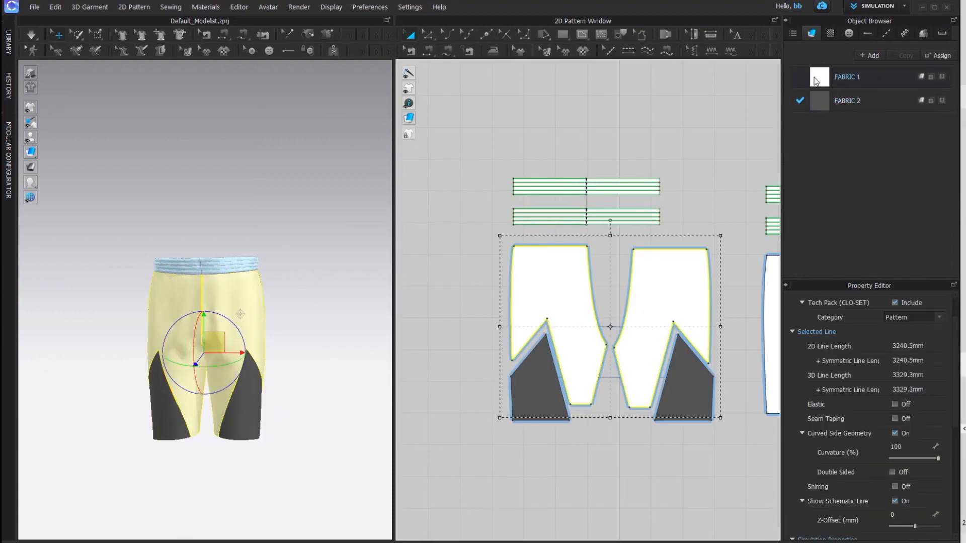
pyautogui.click(819, 78)
pyautogui.click(932, 520)
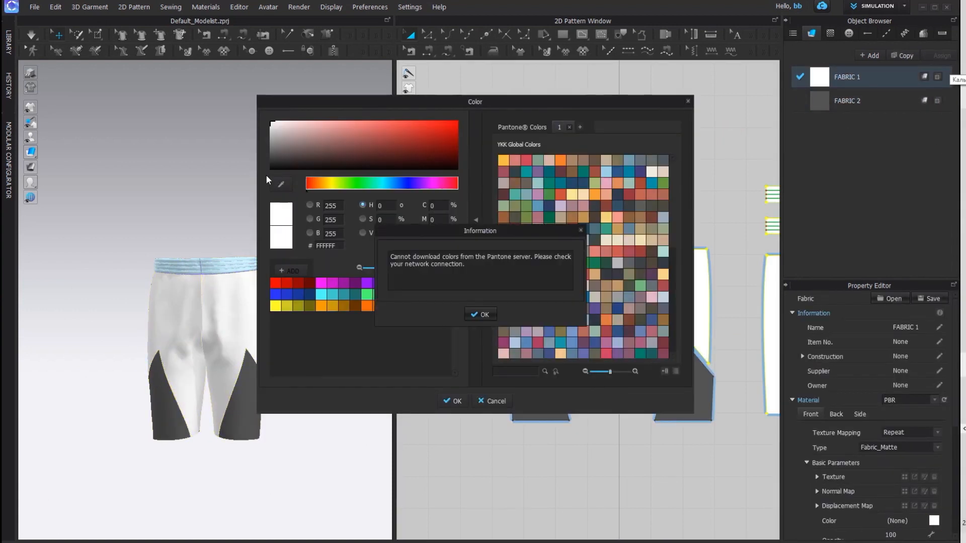
pyautogui.click(480, 314)
pyautogui.moveTo(274, 130); pyautogui.dragTo(265, 136)
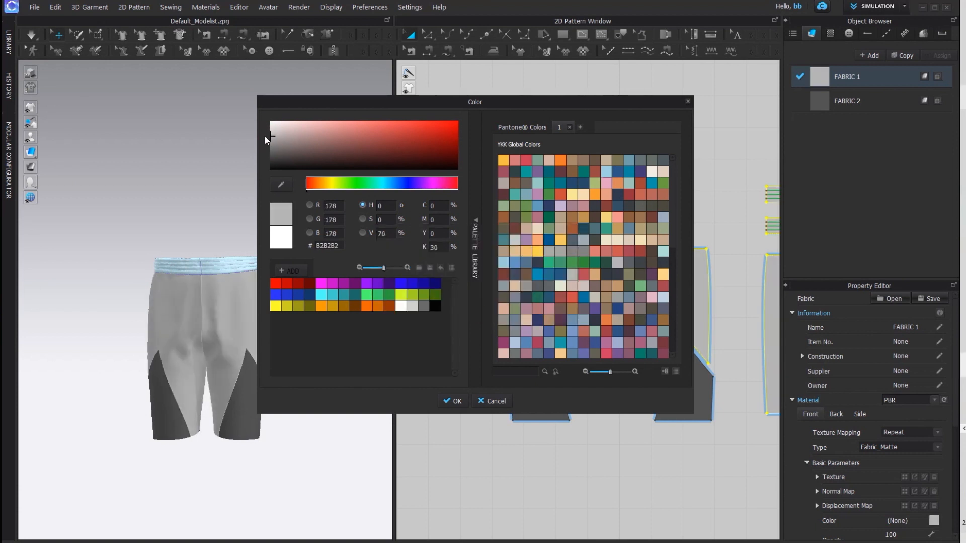
pyautogui.click(457, 401)
# Unfreeze all the waistband pieces and start simulating the two-tone shorts.
pyautogui.scroll(-3, 452, 454)
pyautogui.moveTo(416, 324); pyautogui.dragTo(681, 518)
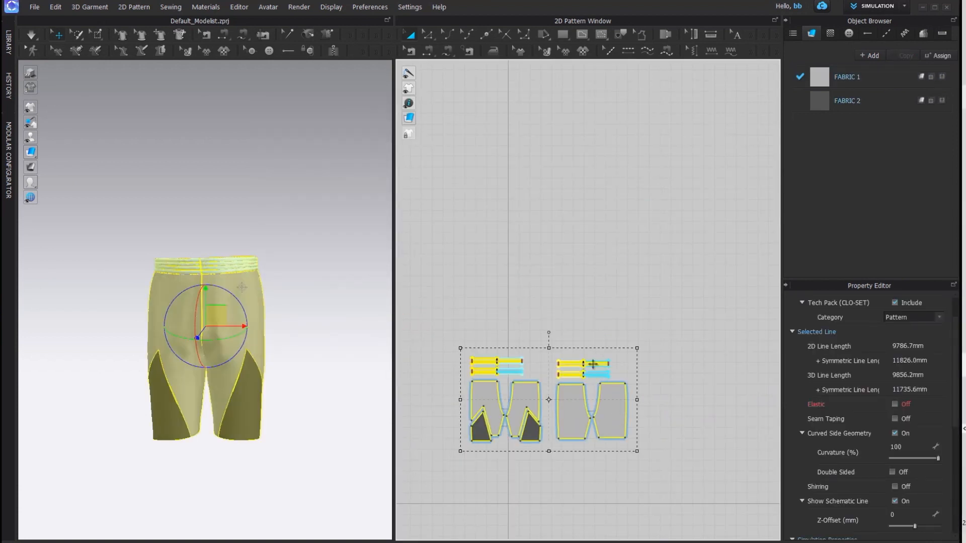
pyautogui.rightClick(594, 374)
pyautogui.moveTo(448, 339); pyautogui.dragTo(627, 379)
pyautogui.rightClick(596, 376)
pyautogui.moveTo(453, 340); pyautogui.dragTo(626, 392)
pyautogui.scroll(5, 469, 374)
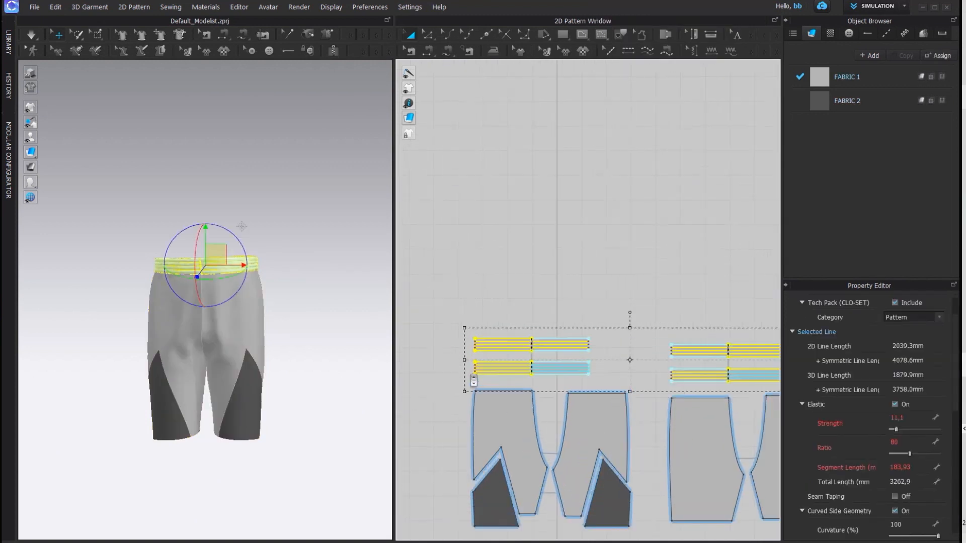
pyautogui.rightClick(496, 342)
pyautogui.click(523, 335)
pyautogui.scroll(-3, 539, 280)
pyautogui.click(538, 280)
pyautogui.press('space')
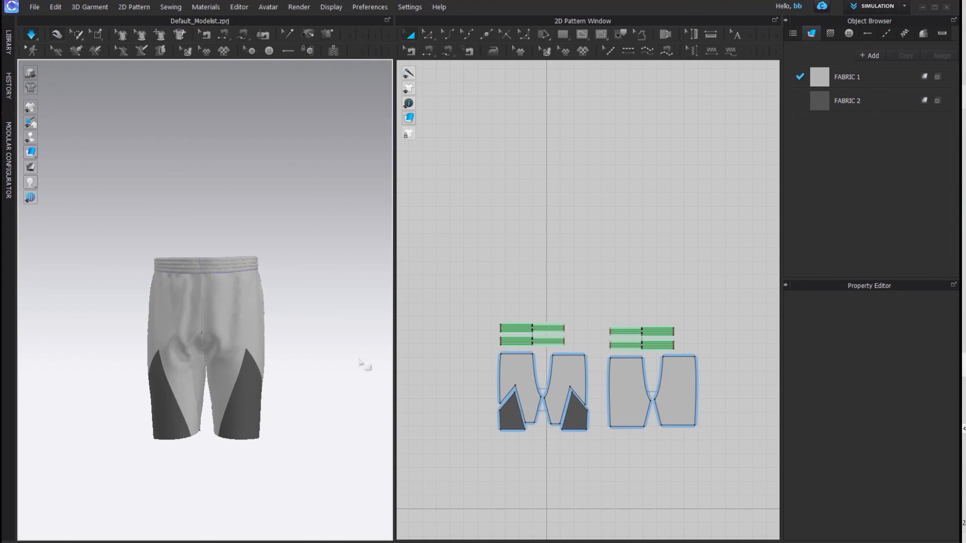
# Inspect the drape of the two-tone shorts from the front and stop the simulation.
pyautogui.moveTo(347, 339); pyautogui.dragTo(369, 341, button='right')
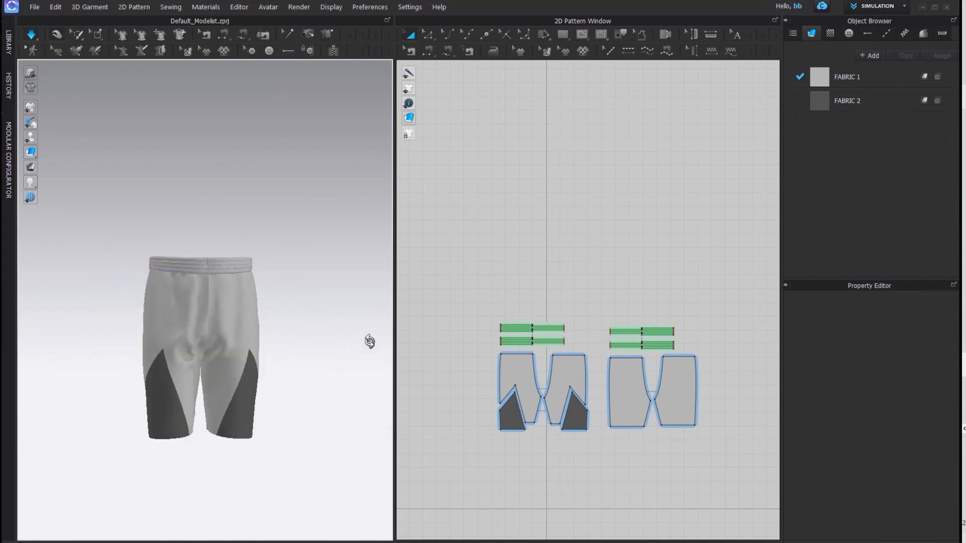
pyautogui.scroll(2, 287, 383)
pyautogui.keyDown('alt'); pyautogui.moveTo(287, 384); pyautogui.dragTo(281, 323, button='middle'); pyautogui.keyUp('alt')
pyautogui.keyDown('alt'); pyautogui.moveTo(281, 324); pyautogui.dragTo(297, 321); pyautogui.keyUp('alt')
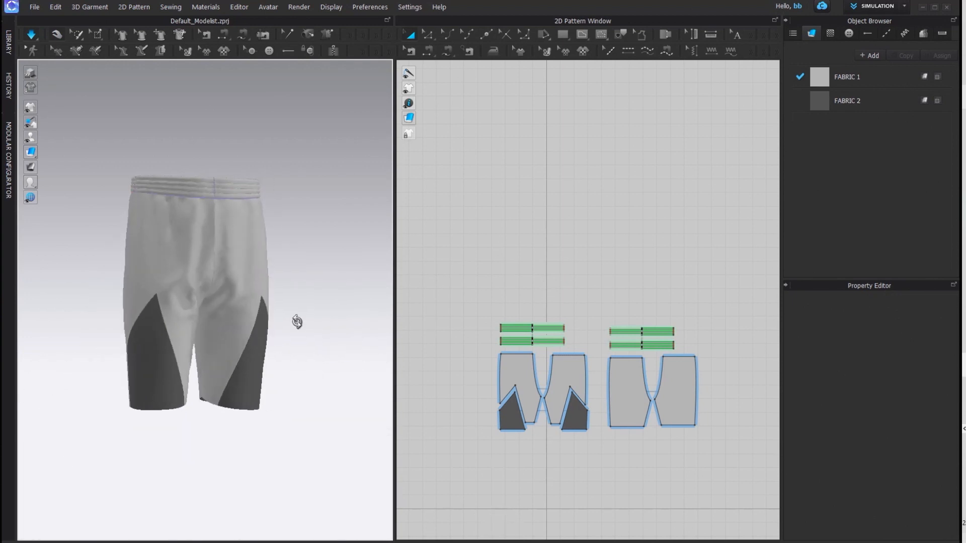
pyautogui.press('space')
pyautogui.scroll(-2, 462, 308)
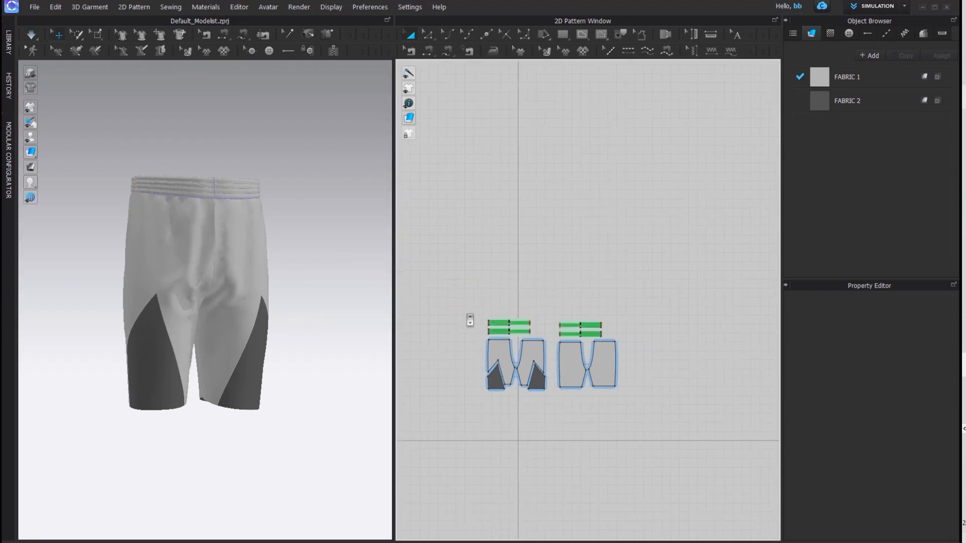
# Start an interactive render of the shorts and frame them closer at a slight angle in the render image.
pyautogui.keyDown('alt'); pyautogui.moveTo(258, 355); pyautogui.dragTo(245, 284); pyautogui.keyUp('alt')
pyautogui.click(299, 7)
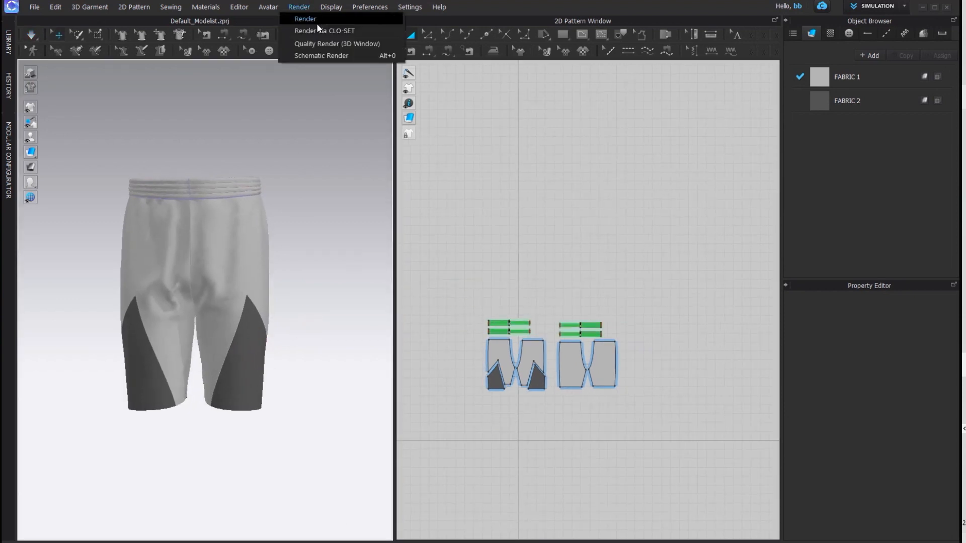
pyautogui.click(308, 18)
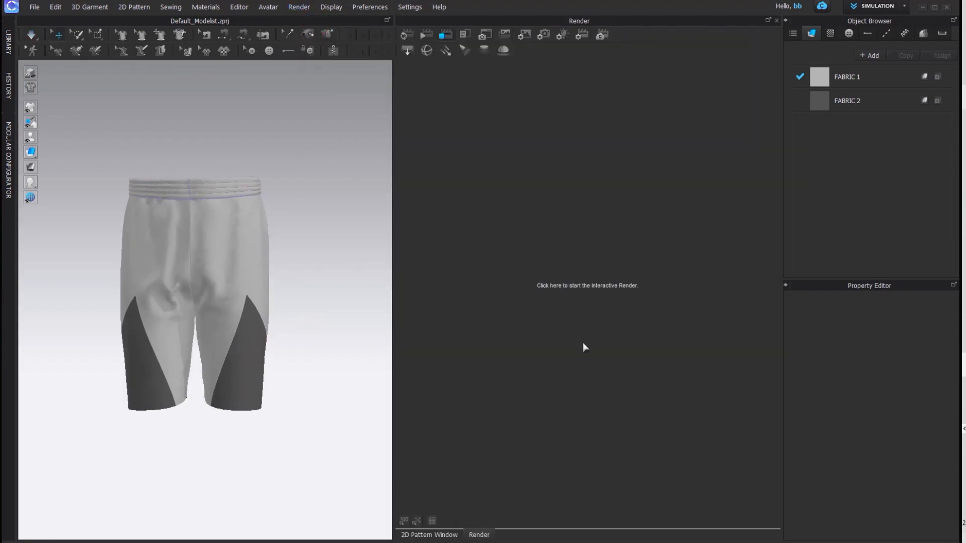
pyautogui.click(401, 38)
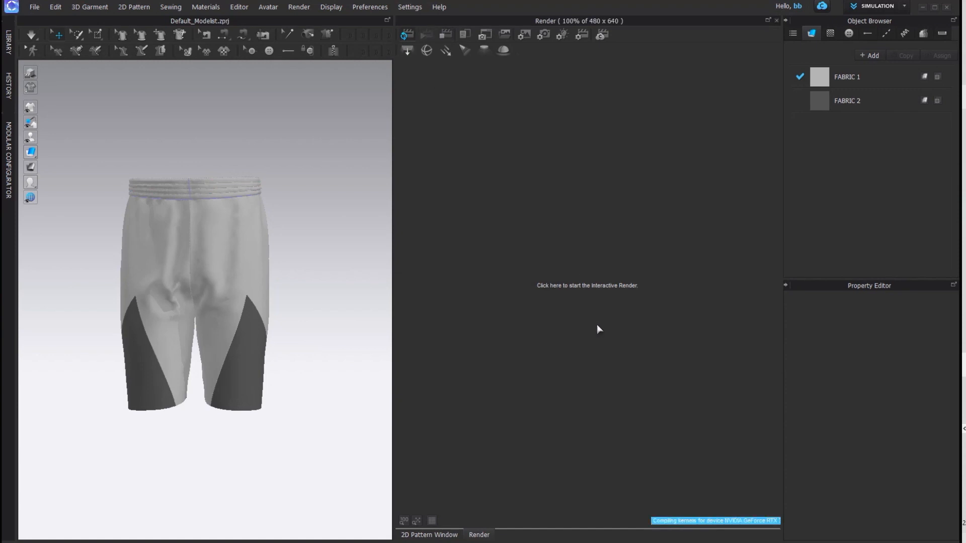
pyautogui.scroll(2, 597, 325)
pyautogui.keyDown('alt'); pyautogui.moveTo(597, 325); pyautogui.dragTo(616, 325); pyautogui.keyUp('alt')
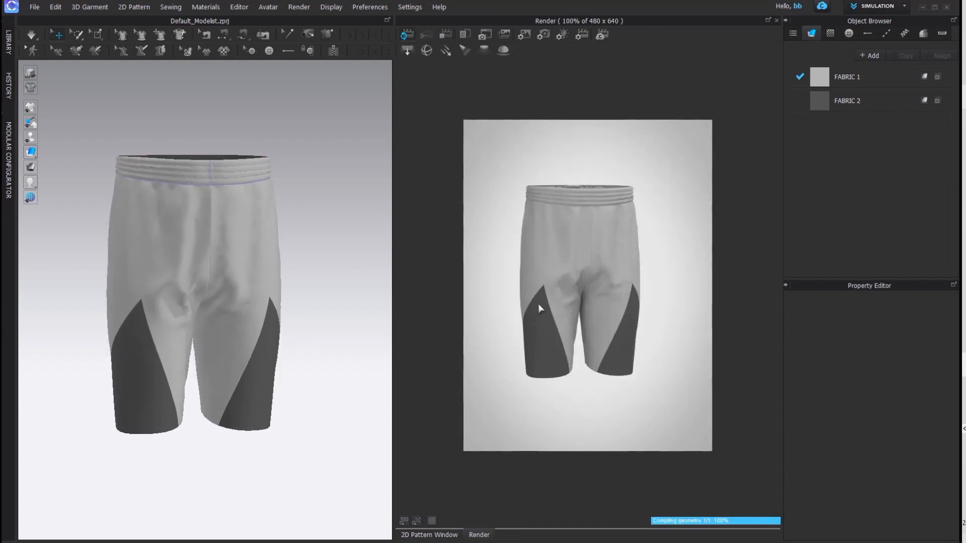
pyautogui.scroll(1, 540, 306)
pyautogui.keyDown('alt'); pyautogui.moveTo(555, 310); pyautogui.dragTo(567, 308); pyautogui.keyUp('alt')
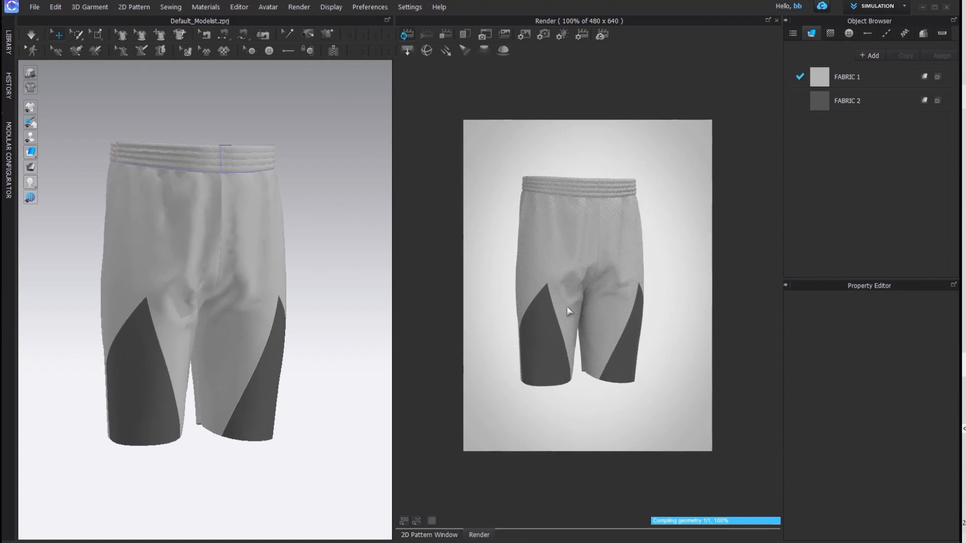